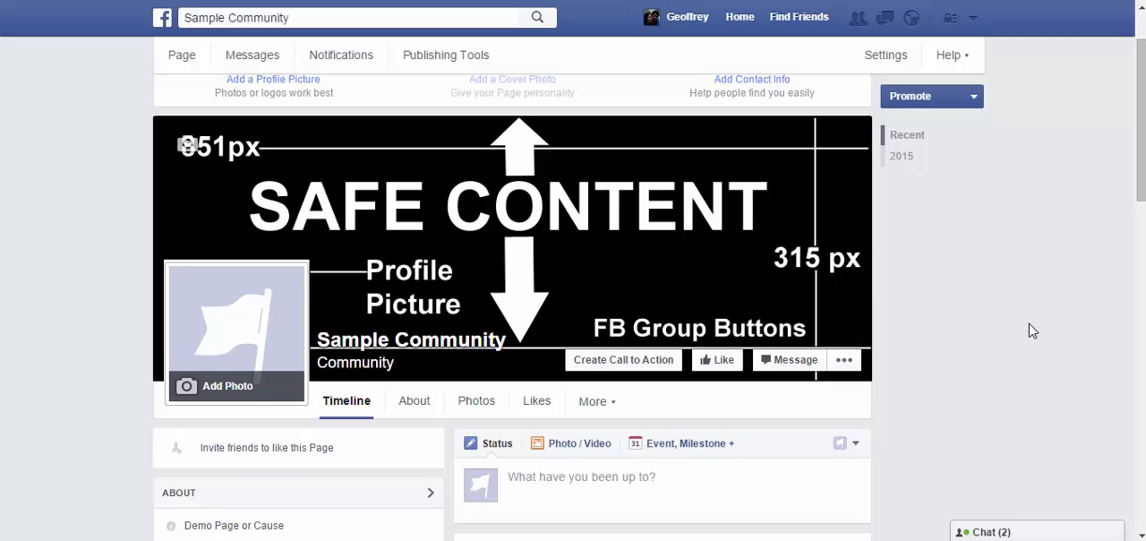
Step: Open the Create a Call-to-Action Button form for the page and examine its website preview
scroll(1033, 331, "down", 2)
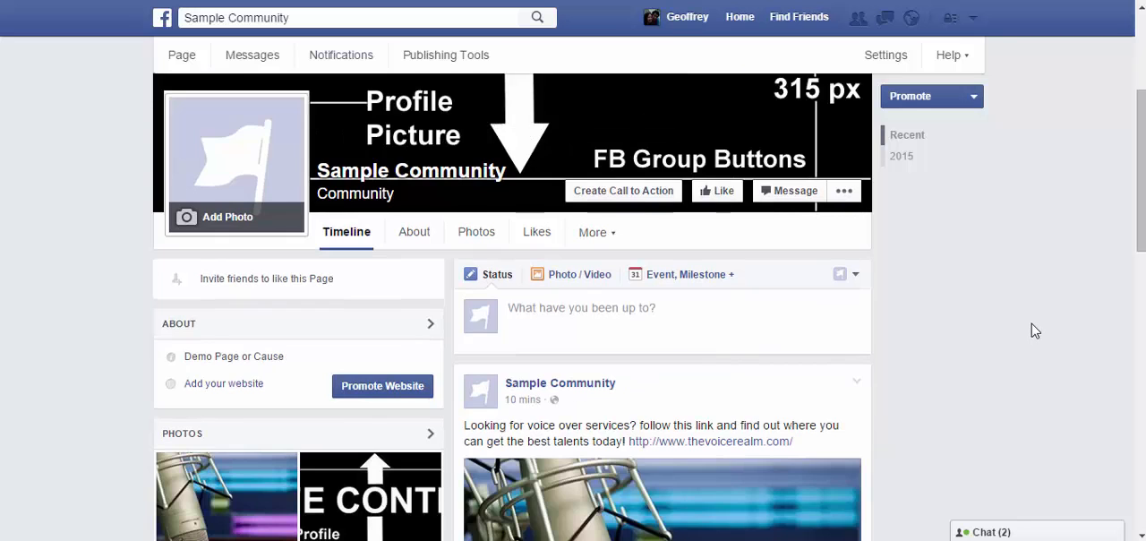
scroll(942, 336, "up", 1)
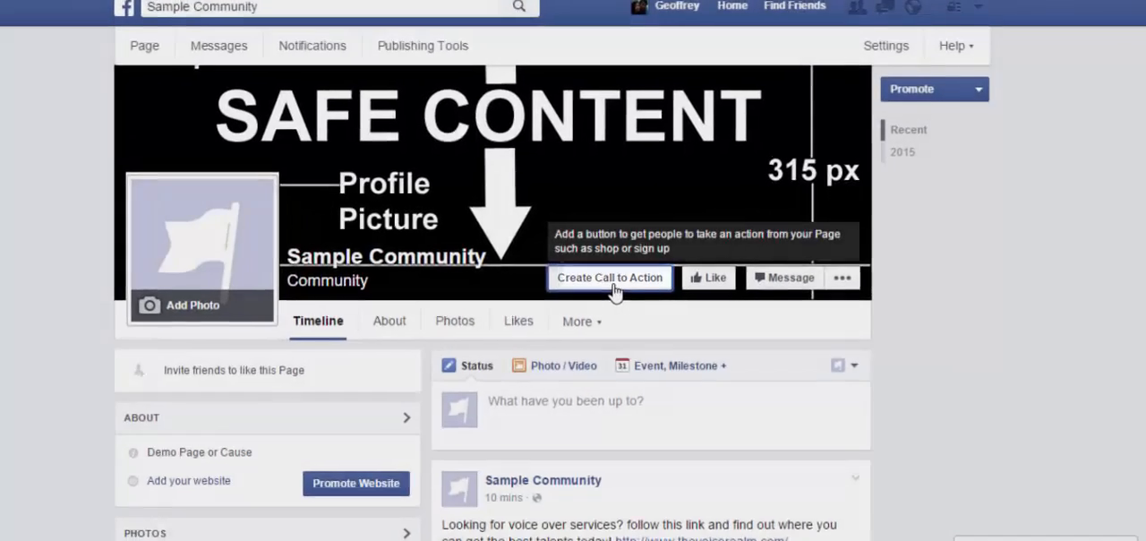
left_click(626, 280)
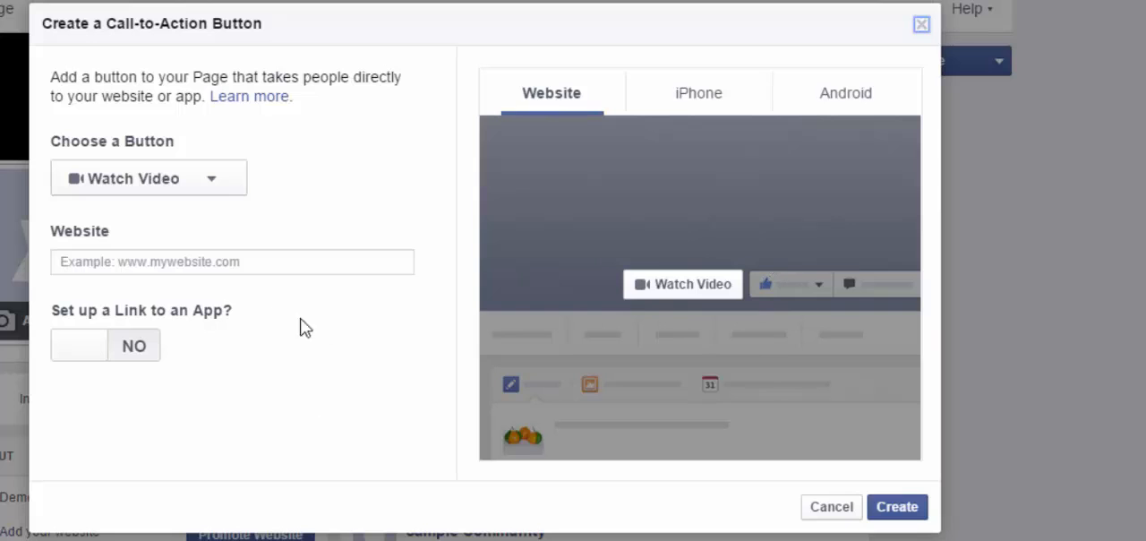
left_click(269, 260)
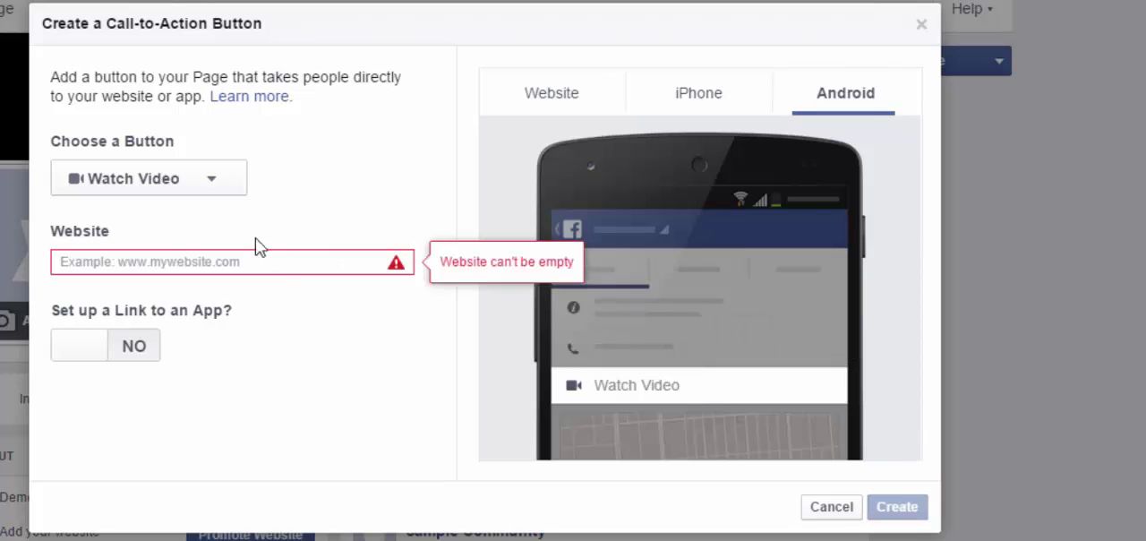
left_click(580, 99)
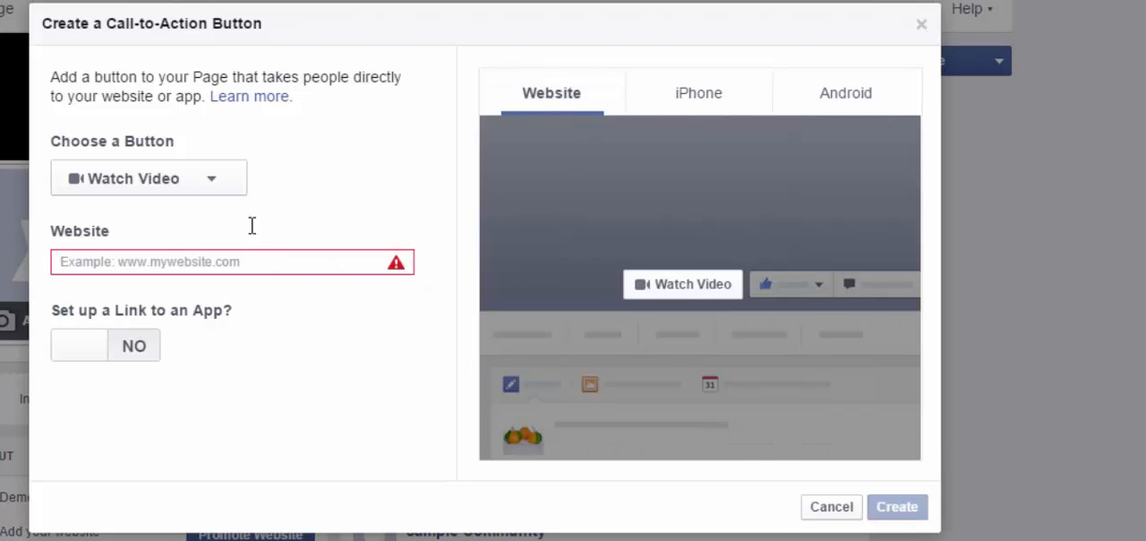
Step: Try Contact Us, Book Now and Sign Up as the call-to-action button, and cancel without creating it
left_click(183, 188)
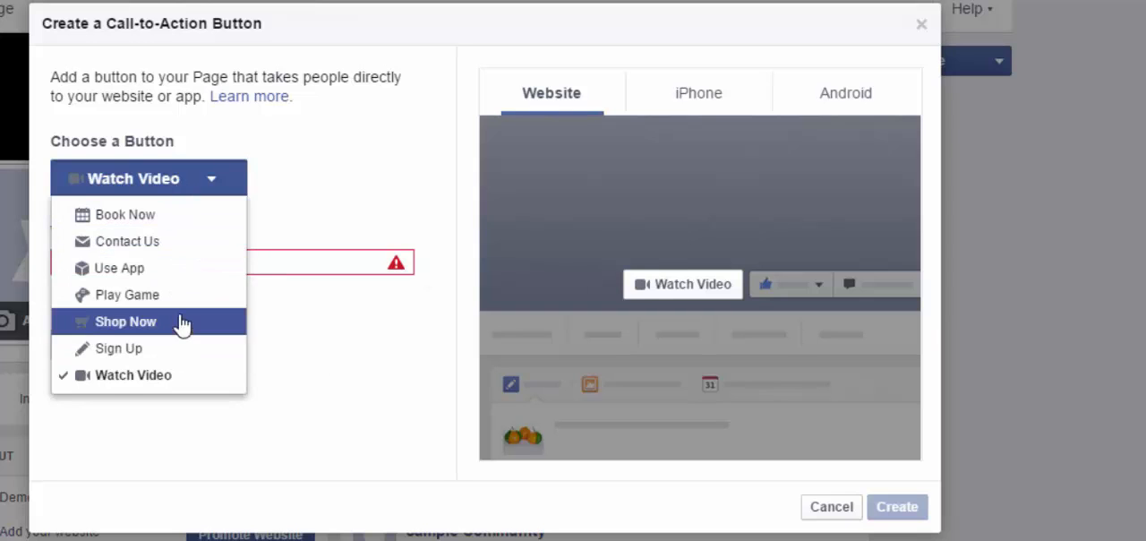
left_click(180, 248)
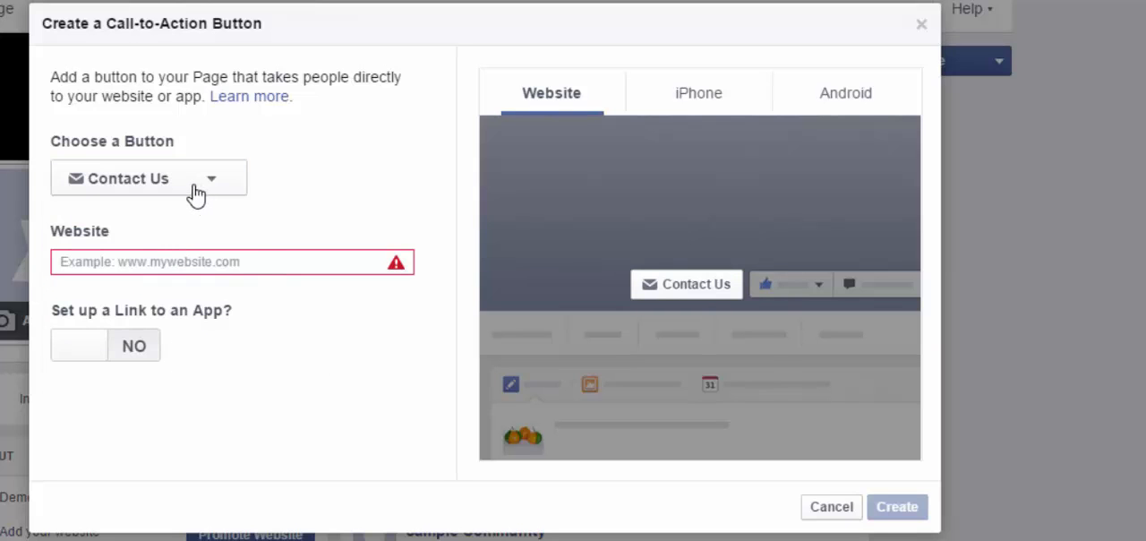
left_click(228, 264)
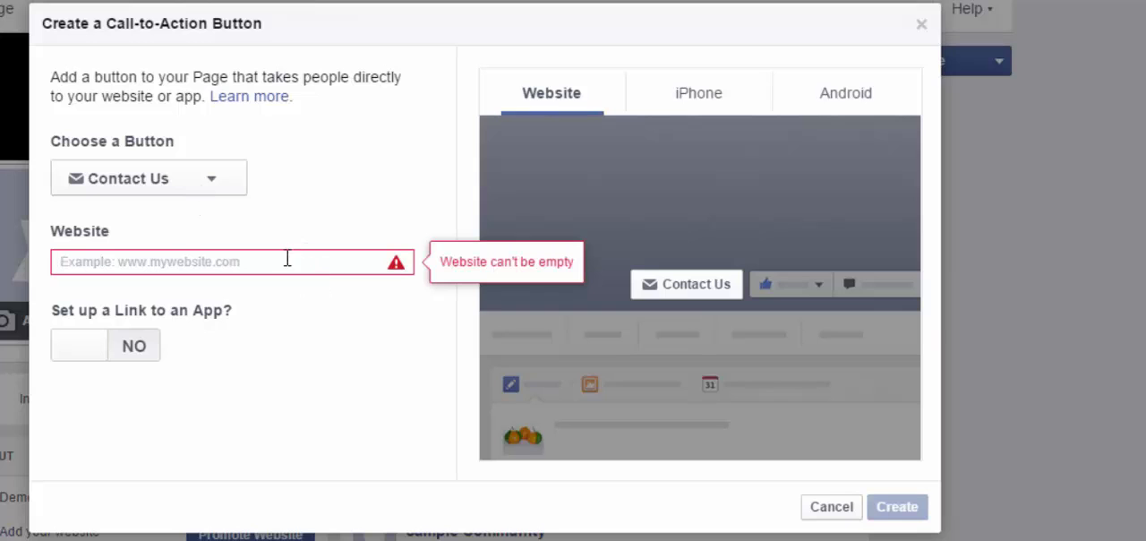
left_click(197, 188)
left_click(190, 218)
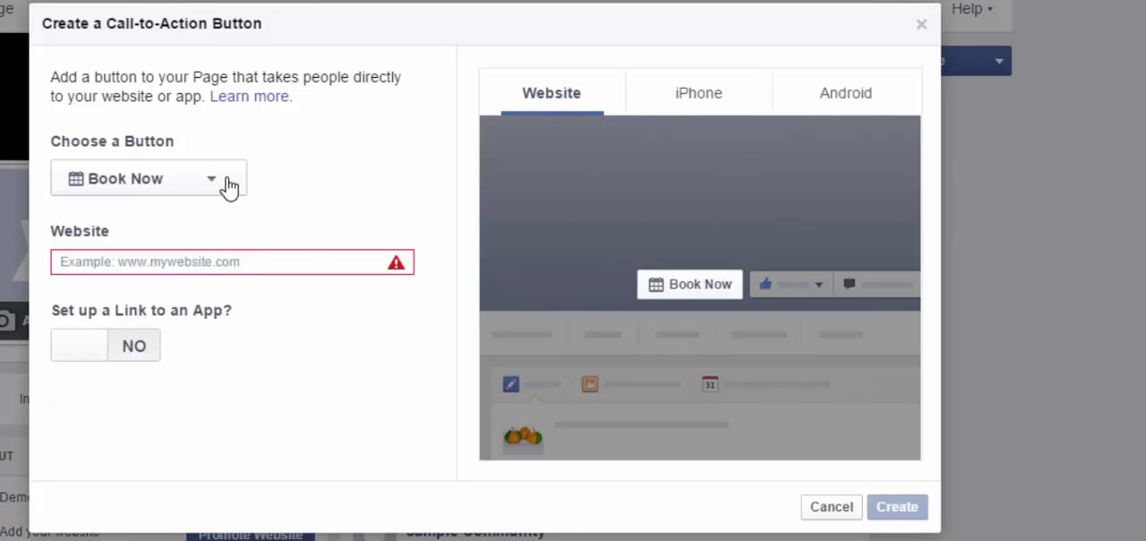
left_click(215, 186)
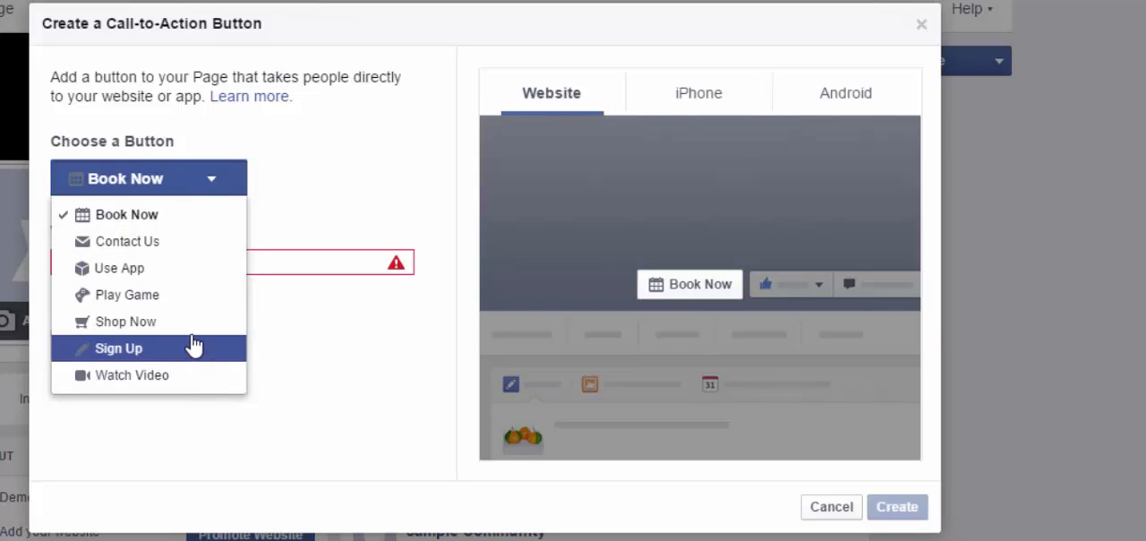
left_click(148, 352)
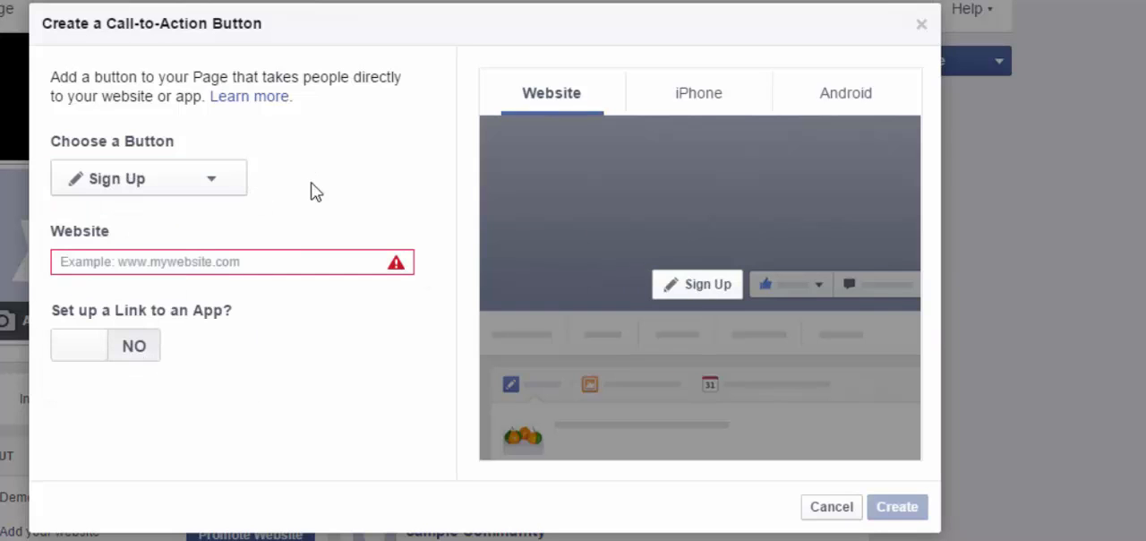
left_click(247, 261)
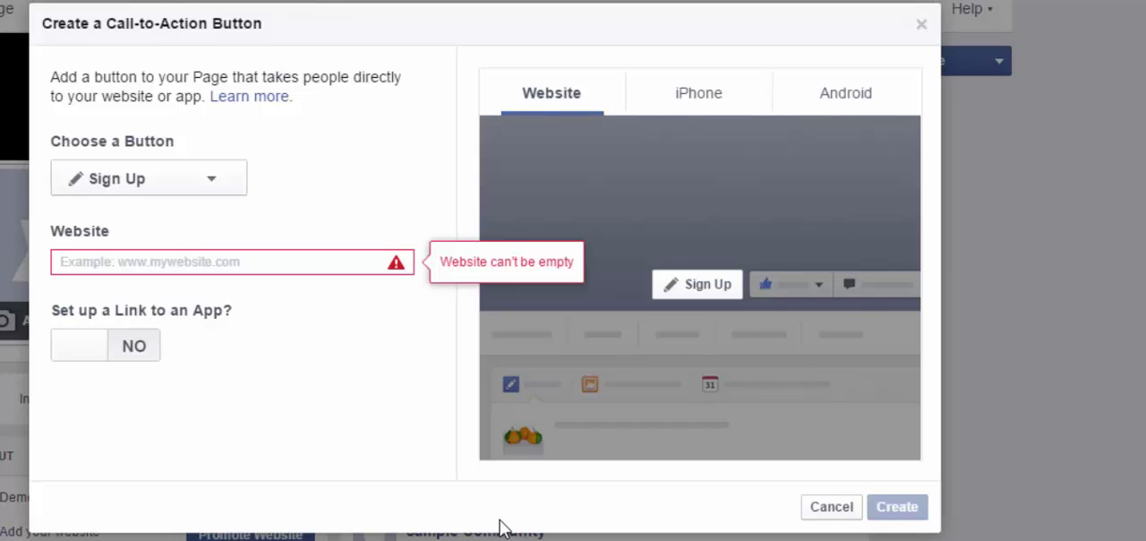
left_click(831, 506)
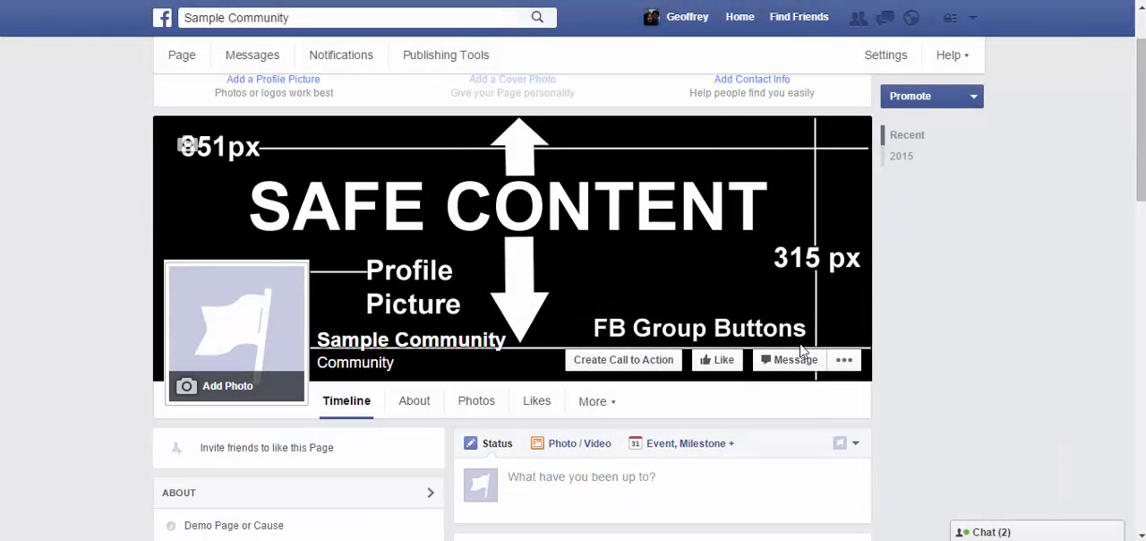
Step: Open and minimize the page's message window, and view the page as a visitor before switching back to the managing view
left_click(776, 362)
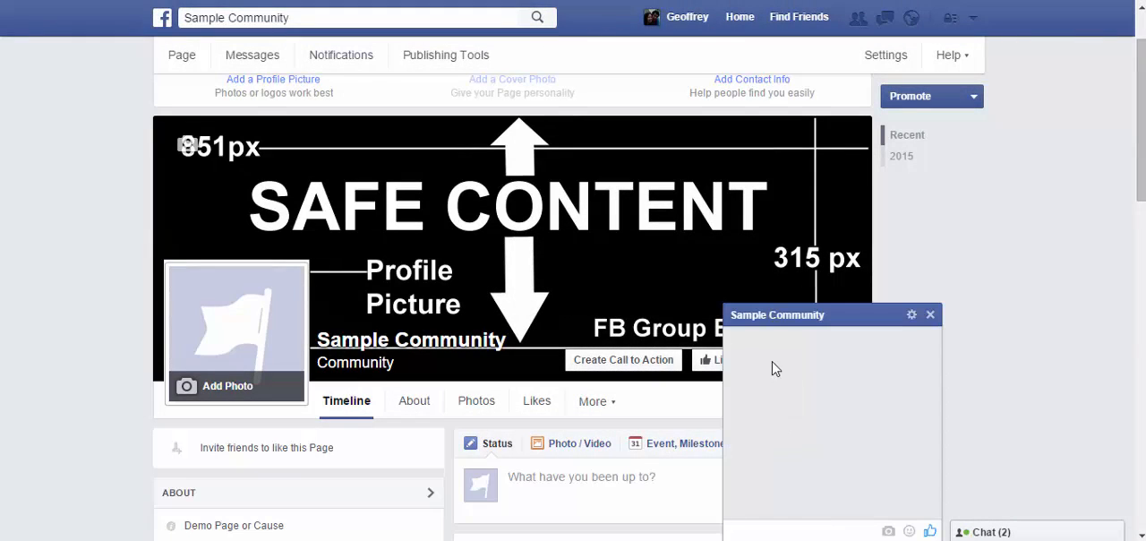
left_click(863, 328)
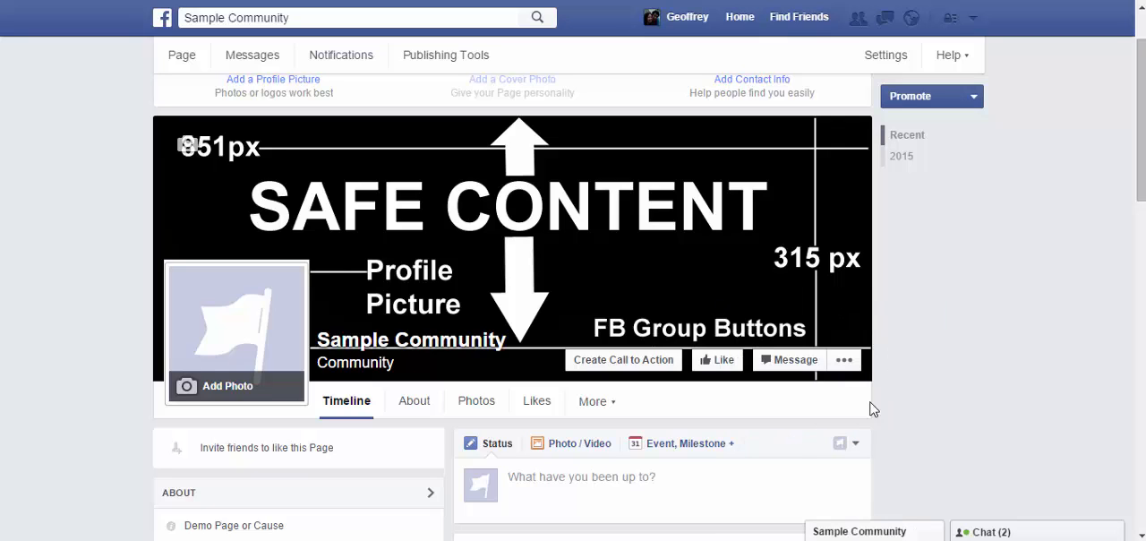
left_click(844, 359)
scroll(910, 433, "down", 1)
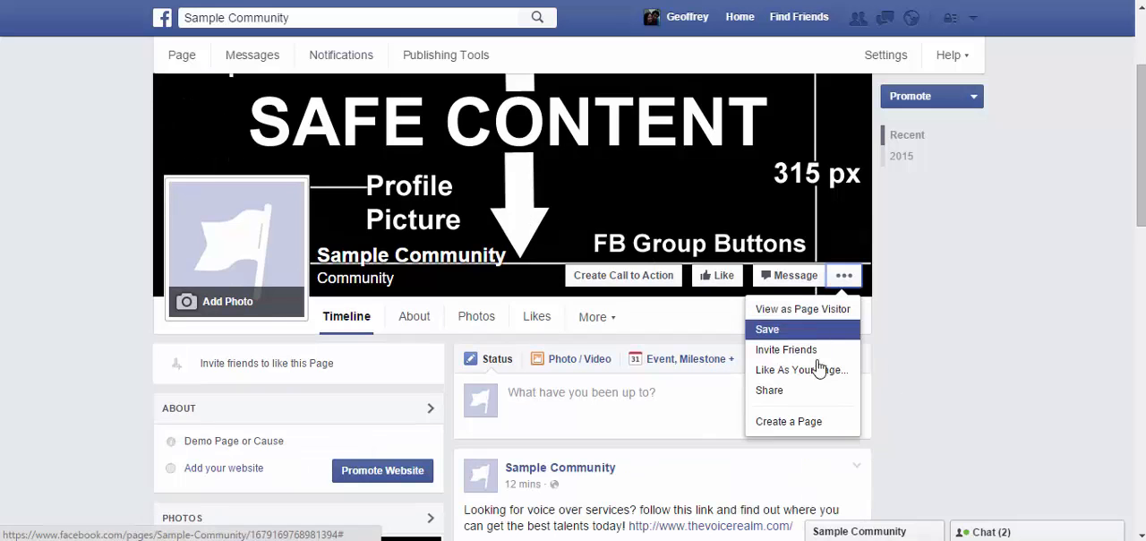
left_click(806, 311)
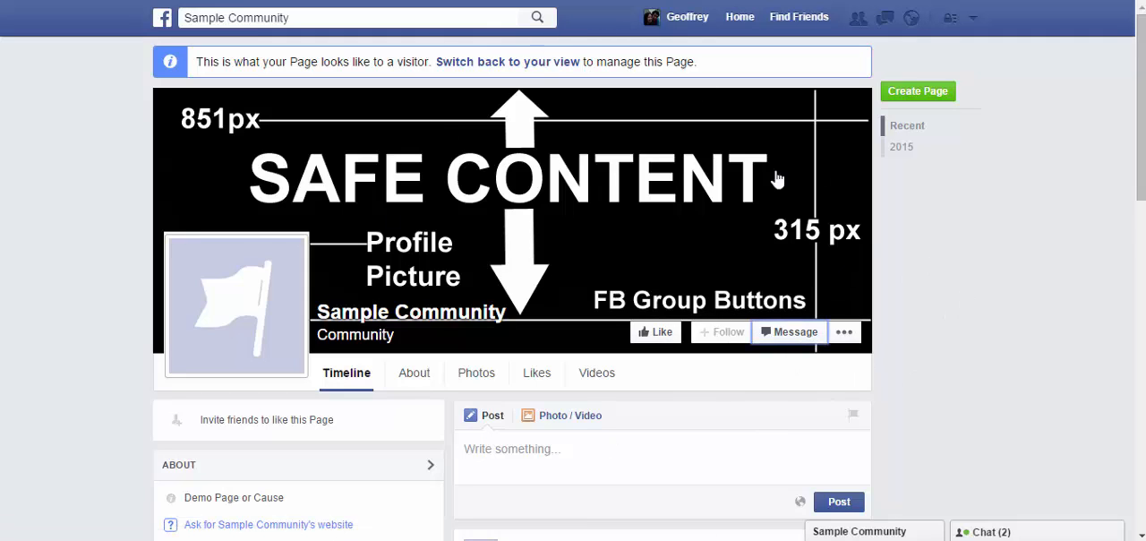
left_click(538, 65)
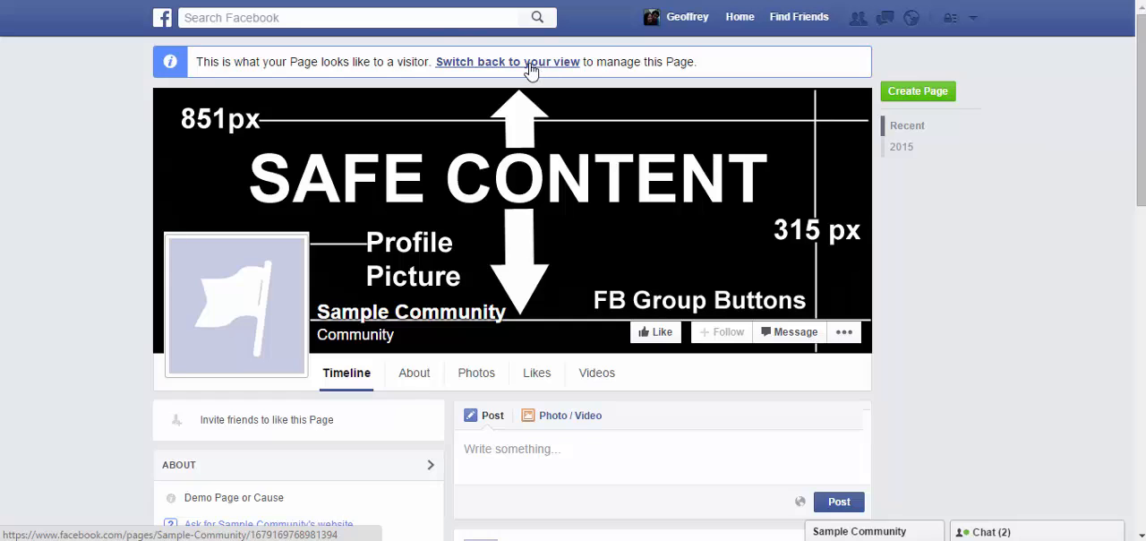
Step: Open the page's Invite Friends list, look through it and close it without sending any invites
scroll(855, 303, "down", 3)
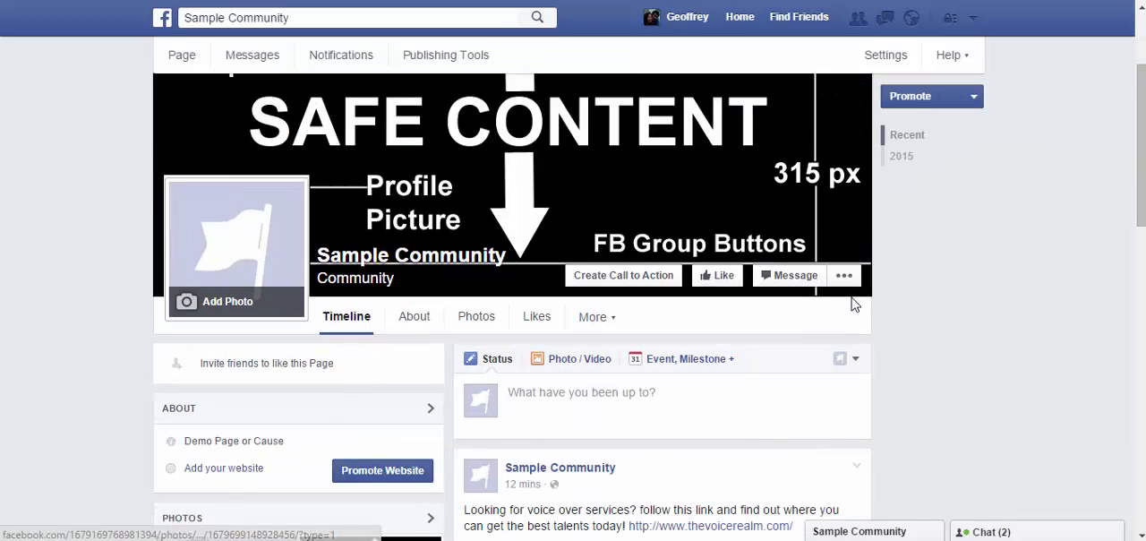
left_click(844, 190)
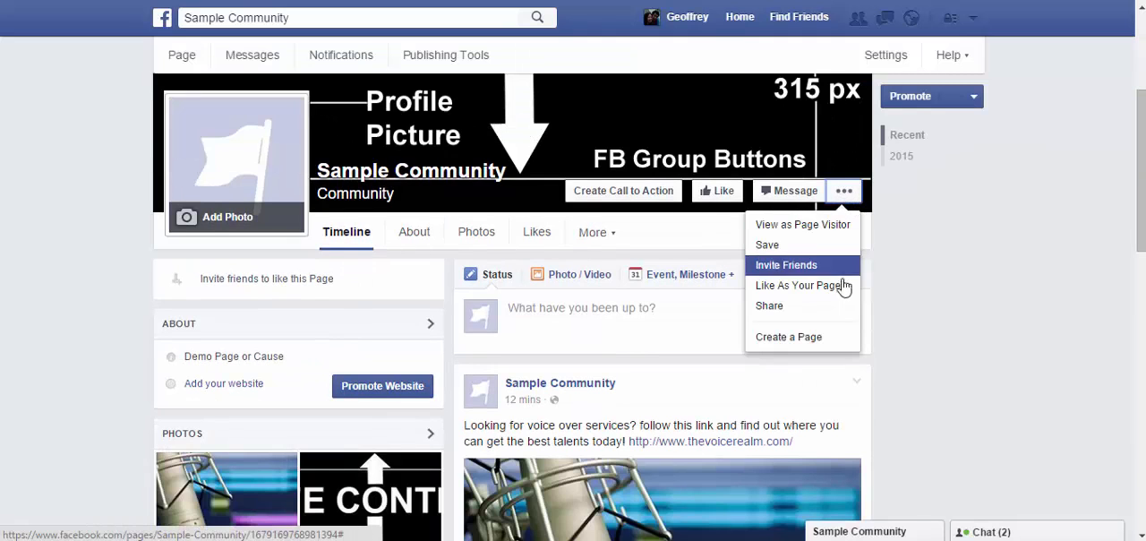
left_click(824, 263)
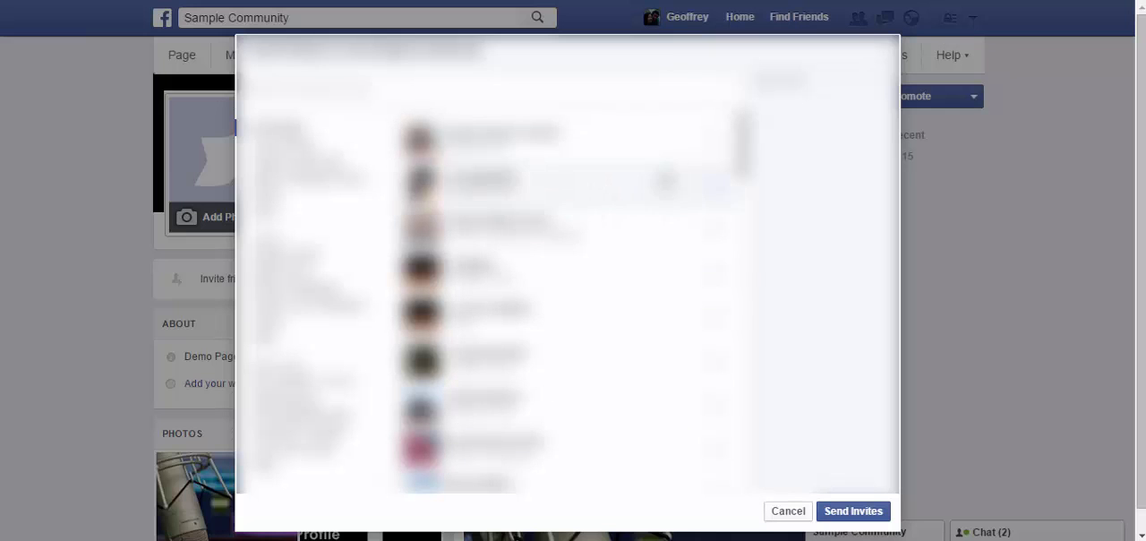
scroll(681, 318, "down", 5)
scroll(680, 319, "up", 5)
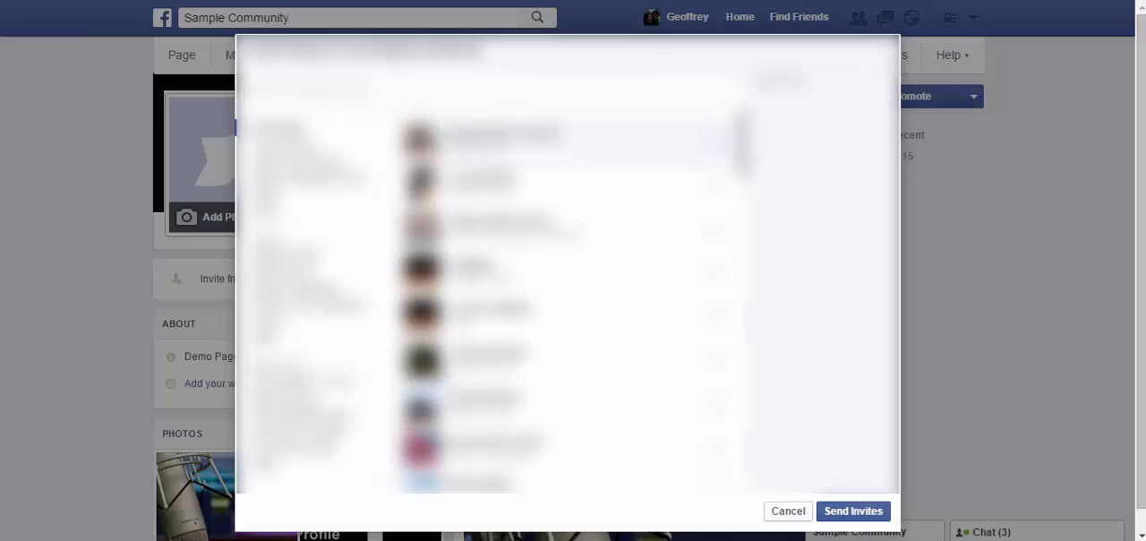
left_click(788, 511)
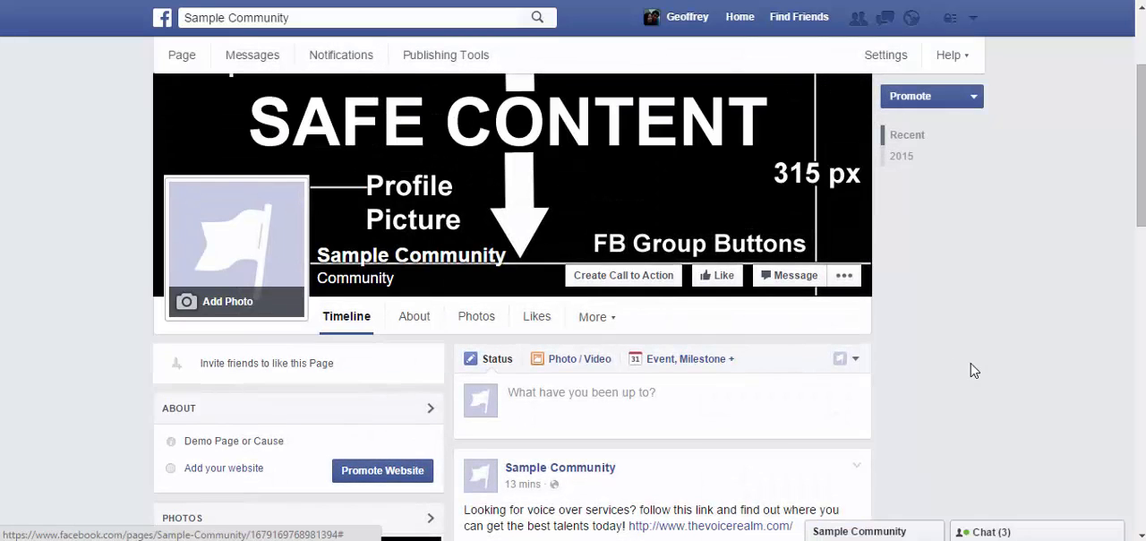
Step: Look over the page's post composer and open the new event form from its event and milestone options
scroll(977, 379, "down", 2)
scroll(967, 448, "up", 2)
scroll(846, 326, "down", 1)
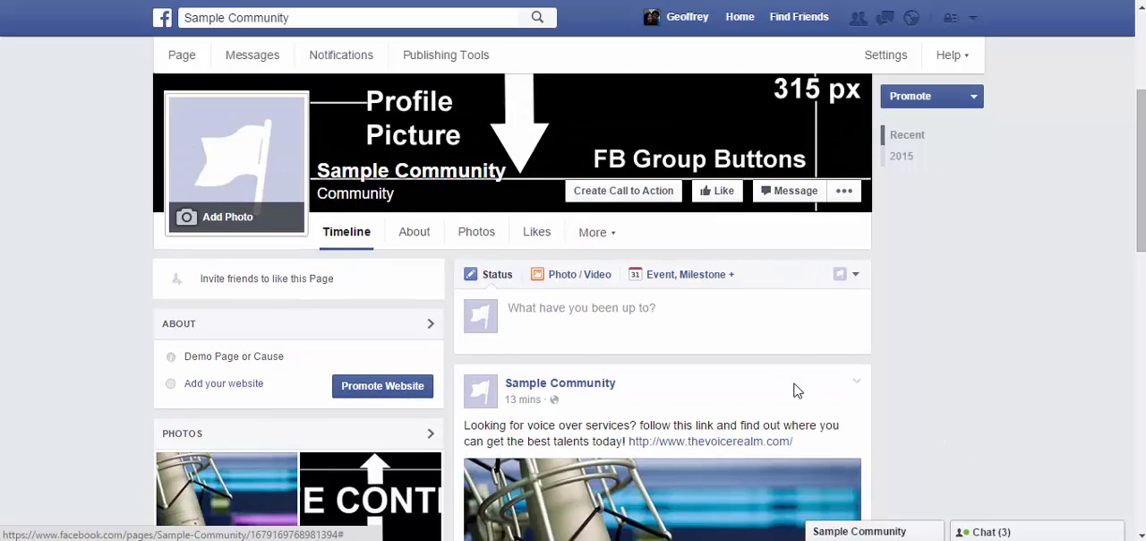
left_click(549, 310)
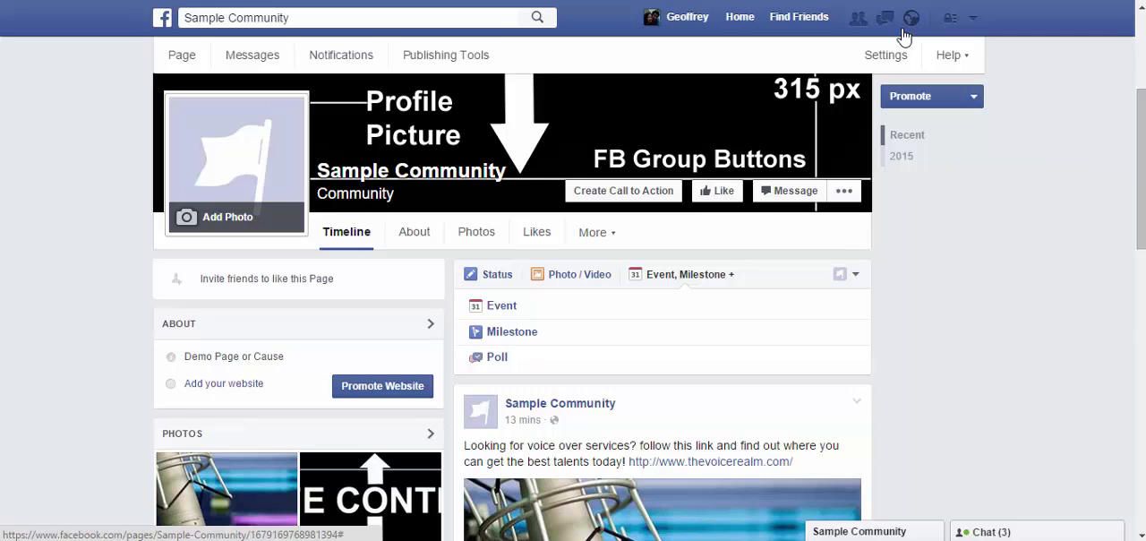
left_click(499, 306)
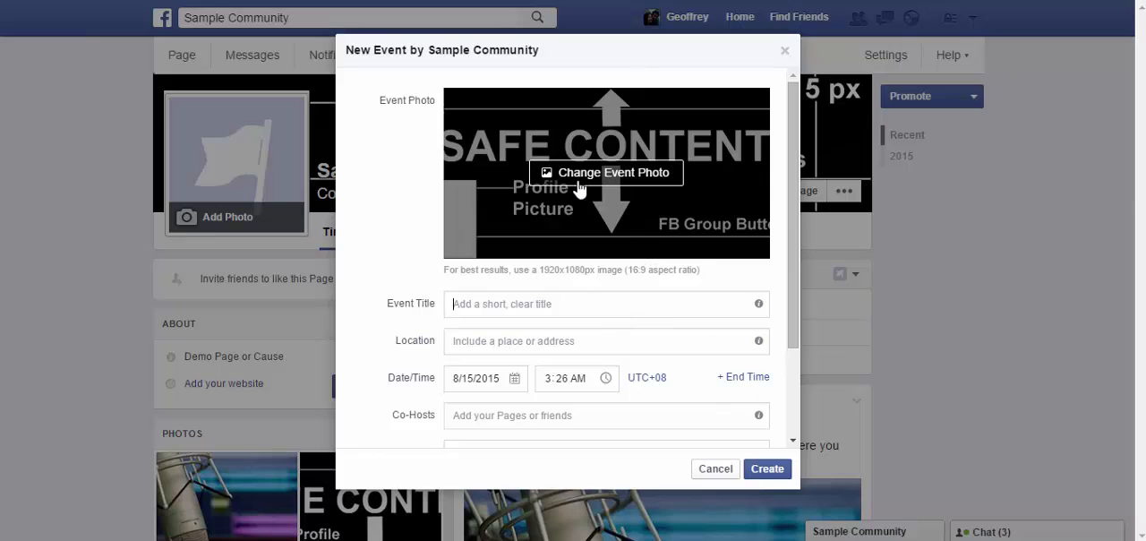
Step: Review the event form's location, co-hosts, ticket URL and description fields, and close it without creating the event
left_click(599, 342)
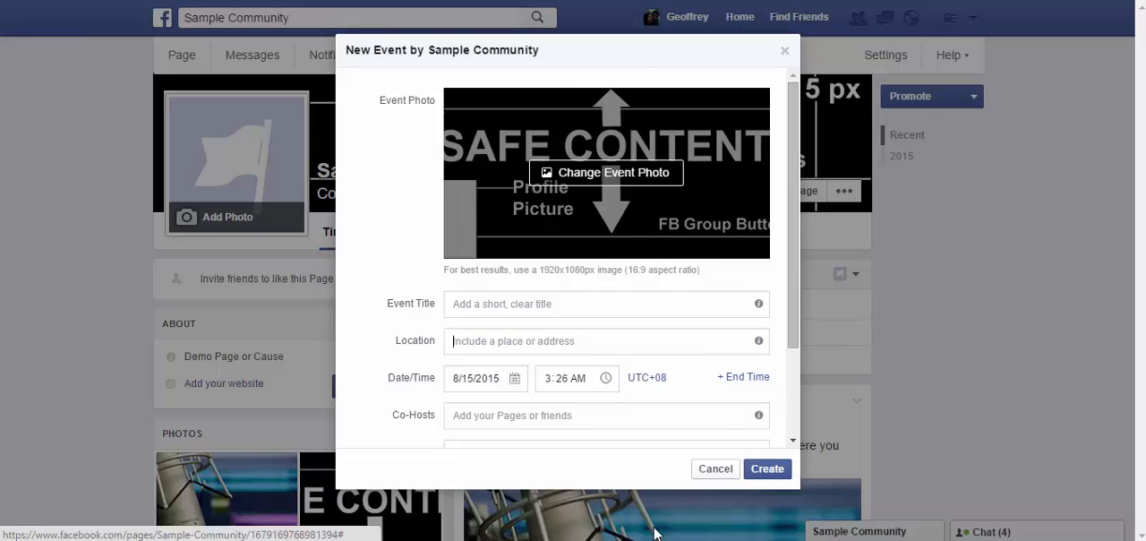
left_click(512, 421)
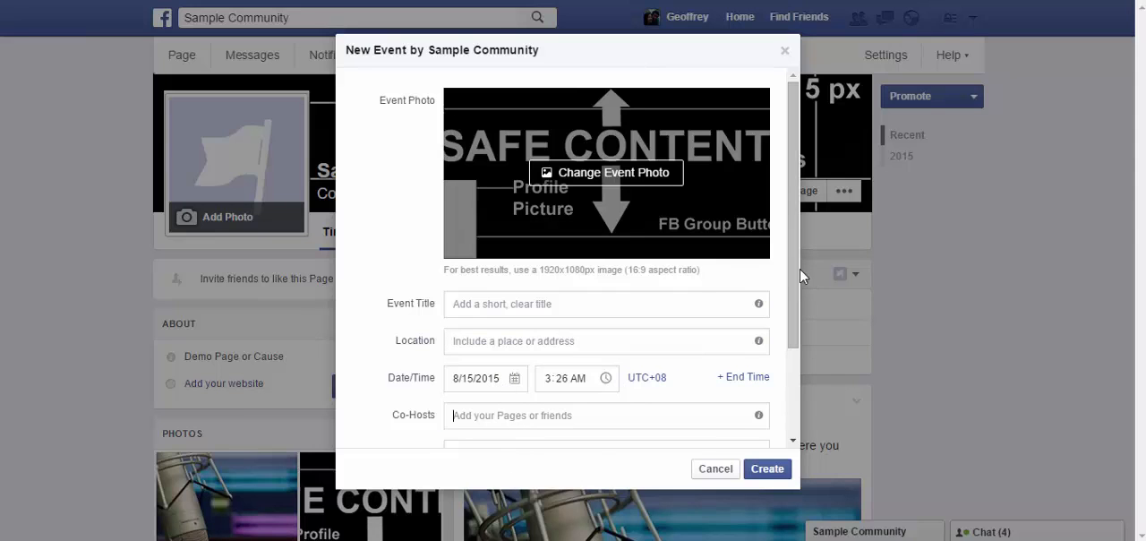
left_click_drag(800, 274, 796, 358)
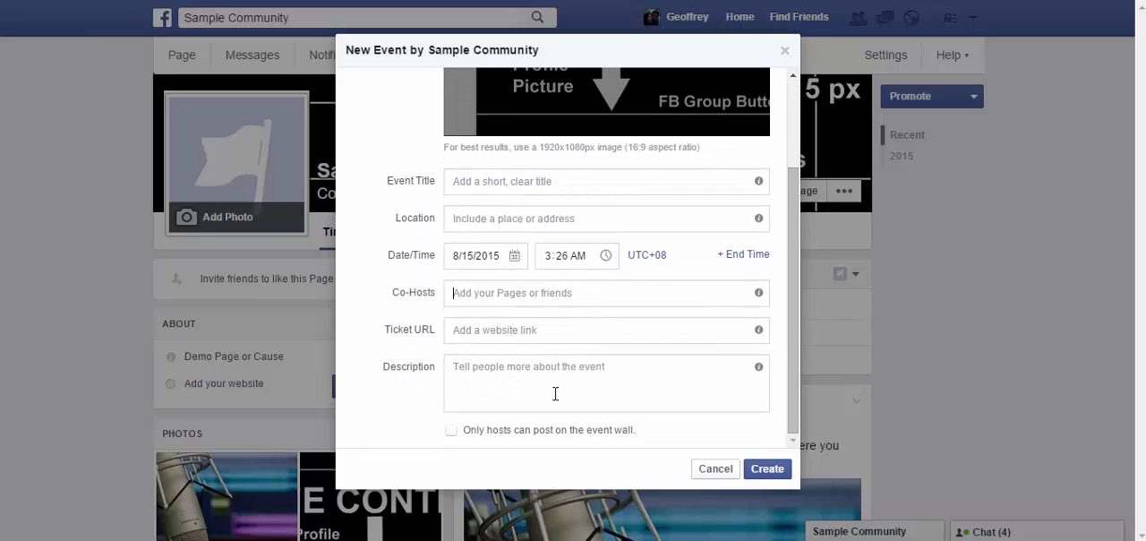
left_click(480, 333)
left_click(582, 389)
left_click(784, 51)
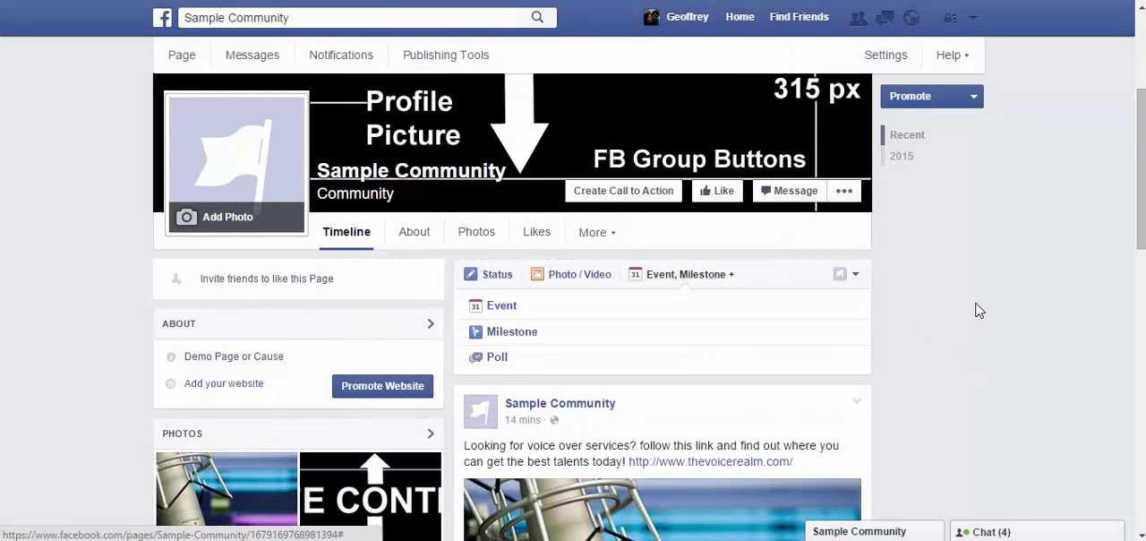
Step: Open the page's full About information, examine the Page Info fields and highlight the page name
scroll(981, 311, "down", 1)
scroll(980, 311, "down", 1)
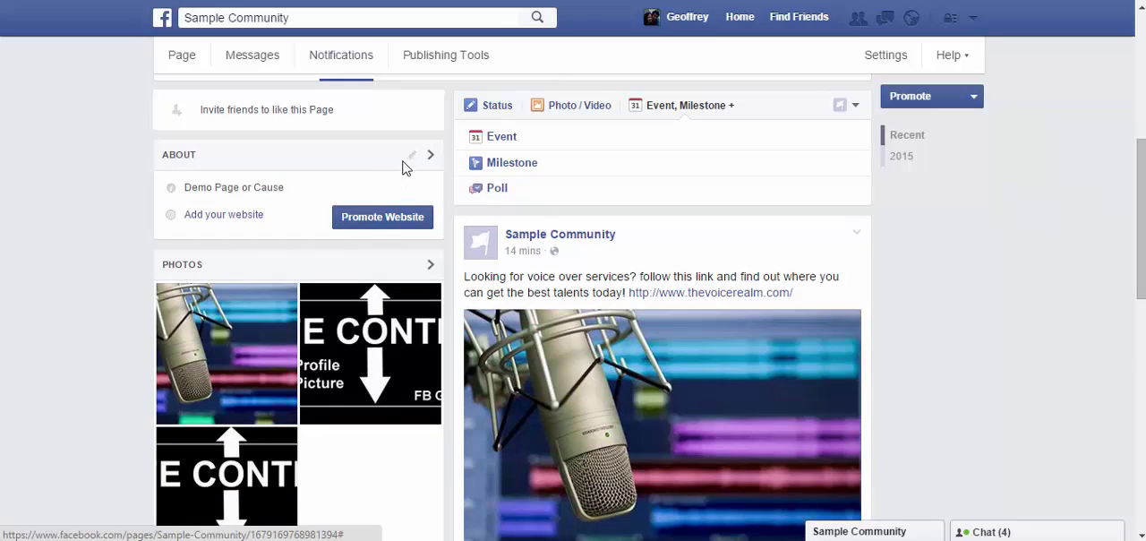
left_click(415, 159)
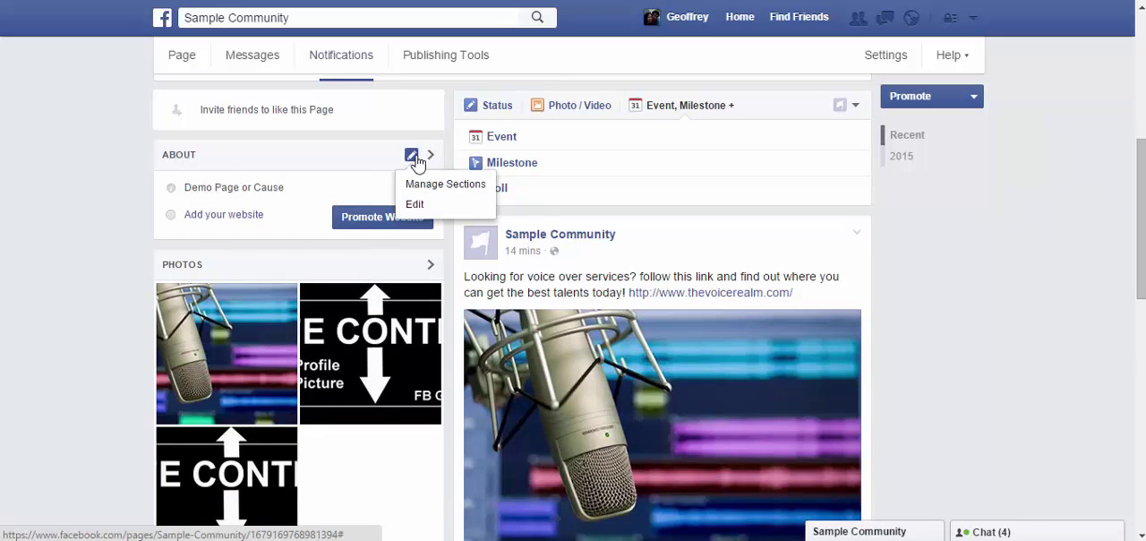
left_click(301, 152)
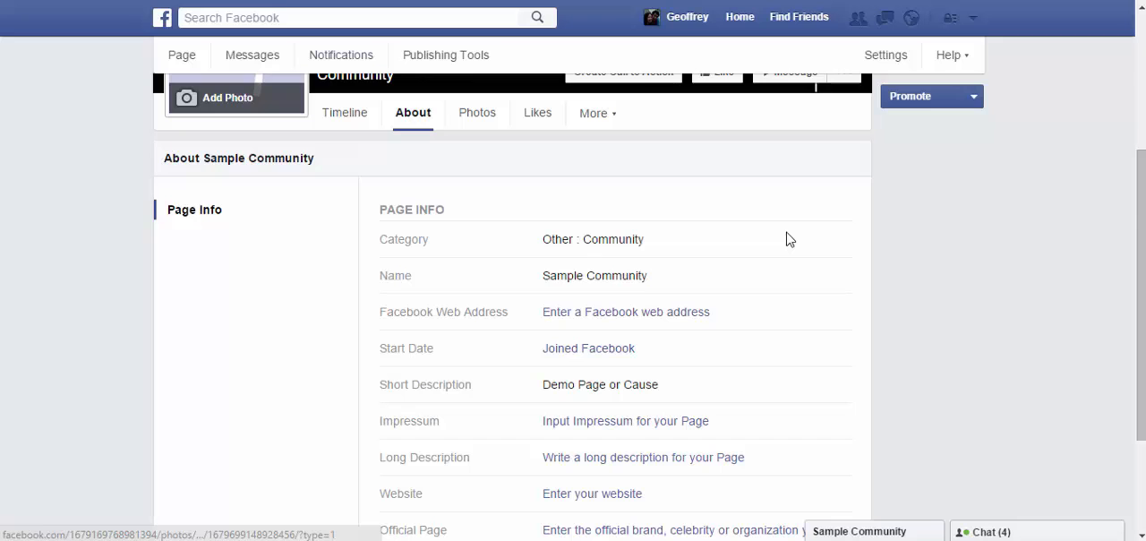
scroll(786, 239, "down", 1)
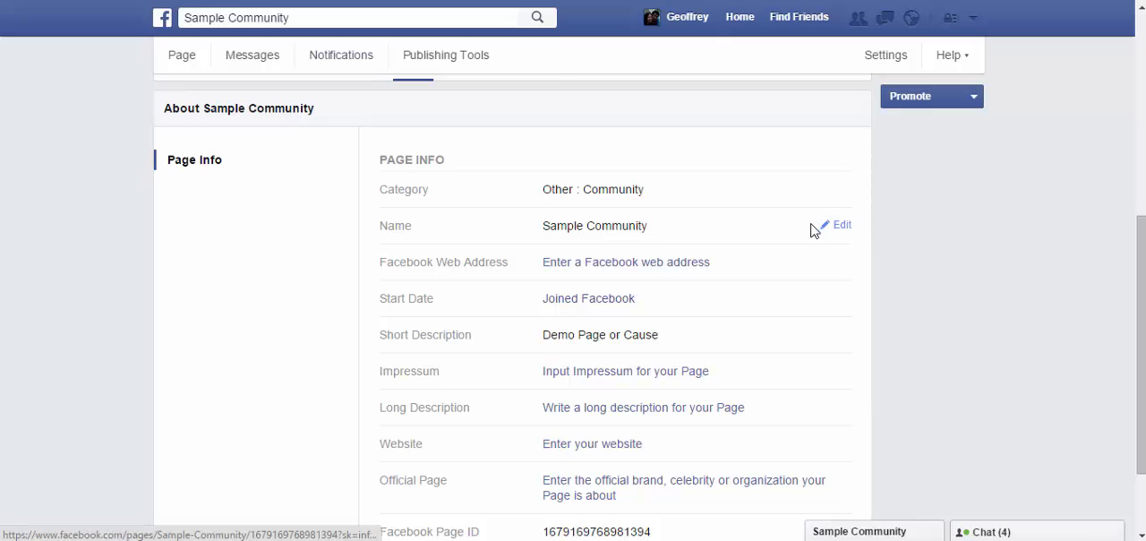
left_click_drag(650, 225, 542, 226)
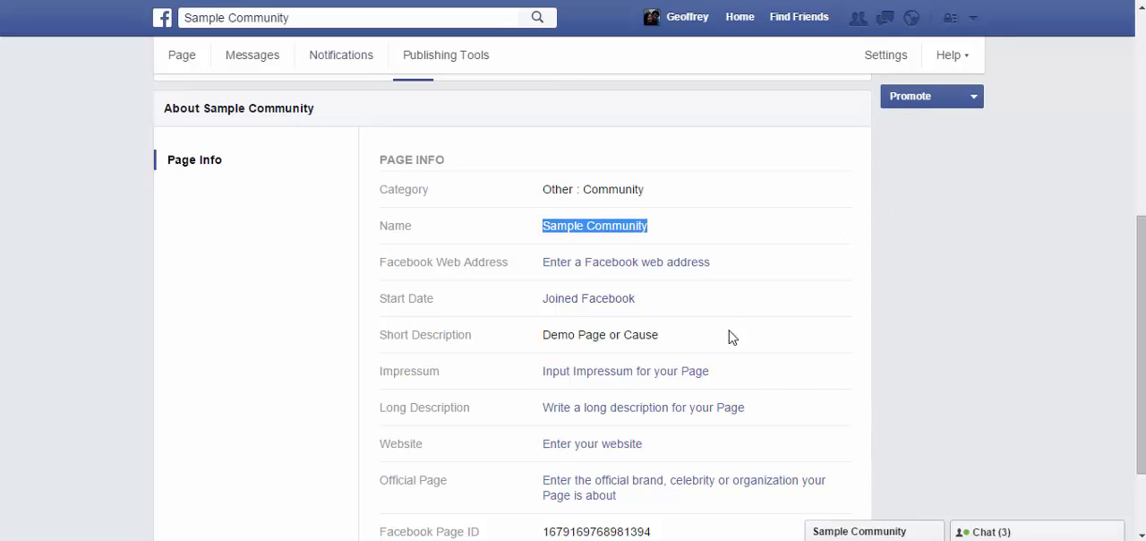
left_click(639, 268)
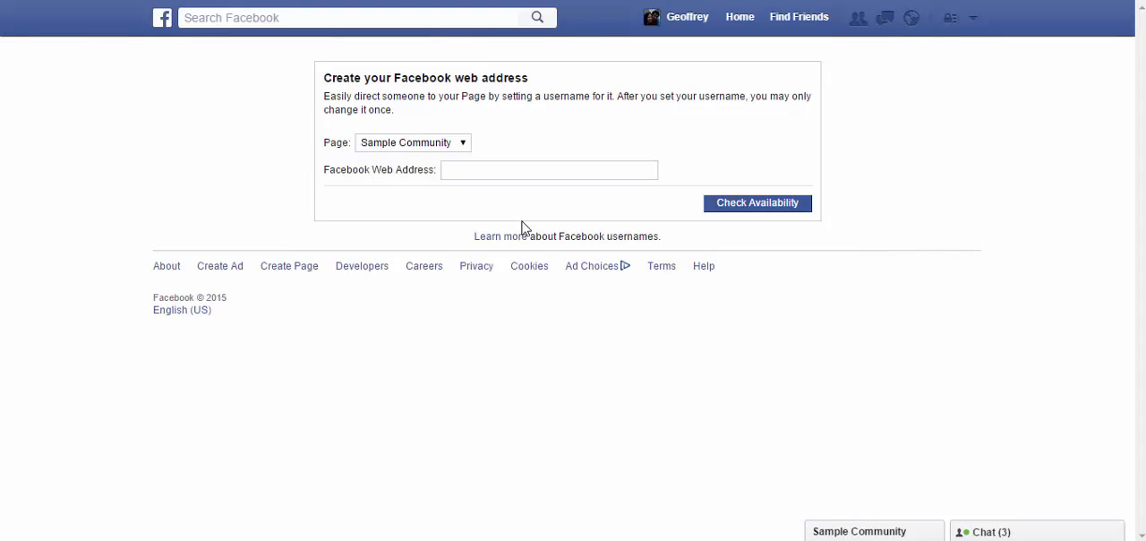
left_click(583, 175)
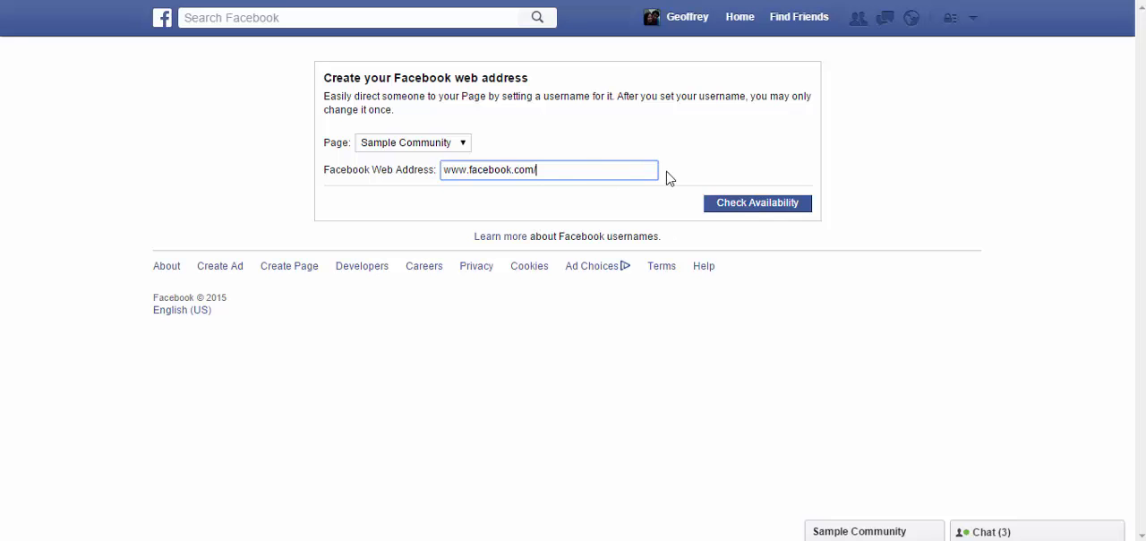
type("mypage123")
left_click(770, 202)
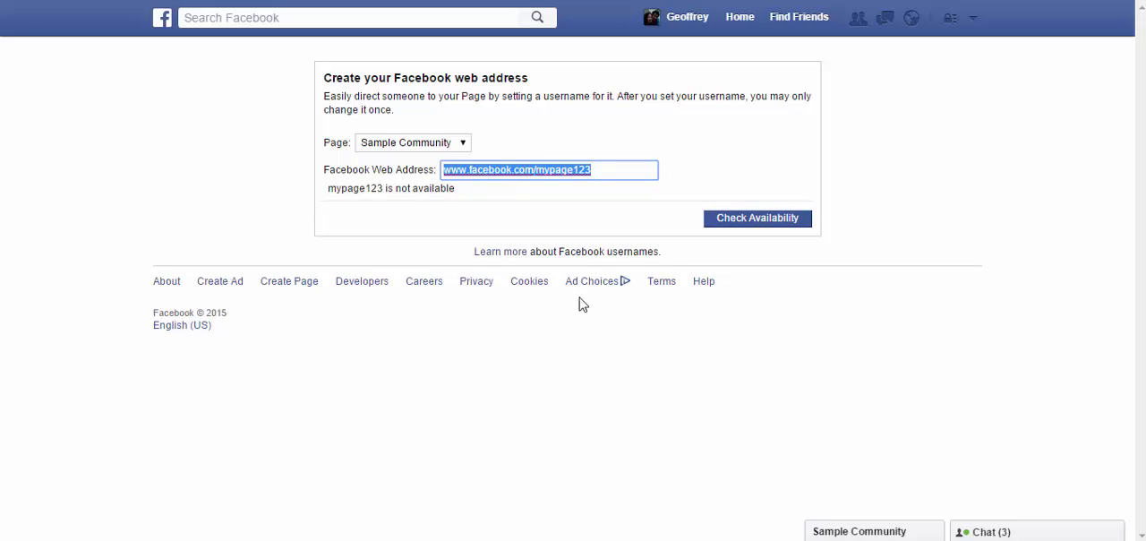
left_click_drag(448, 190, 379, 212)
left_click(384, 213)
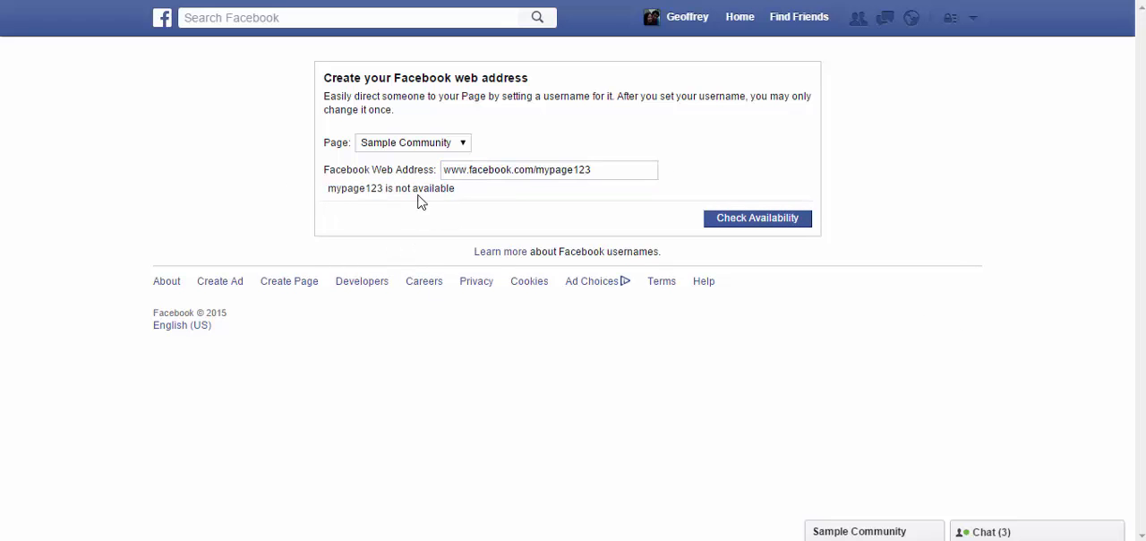
left_click_drag(457, 191, 333, 188)
left_click(363, 216)
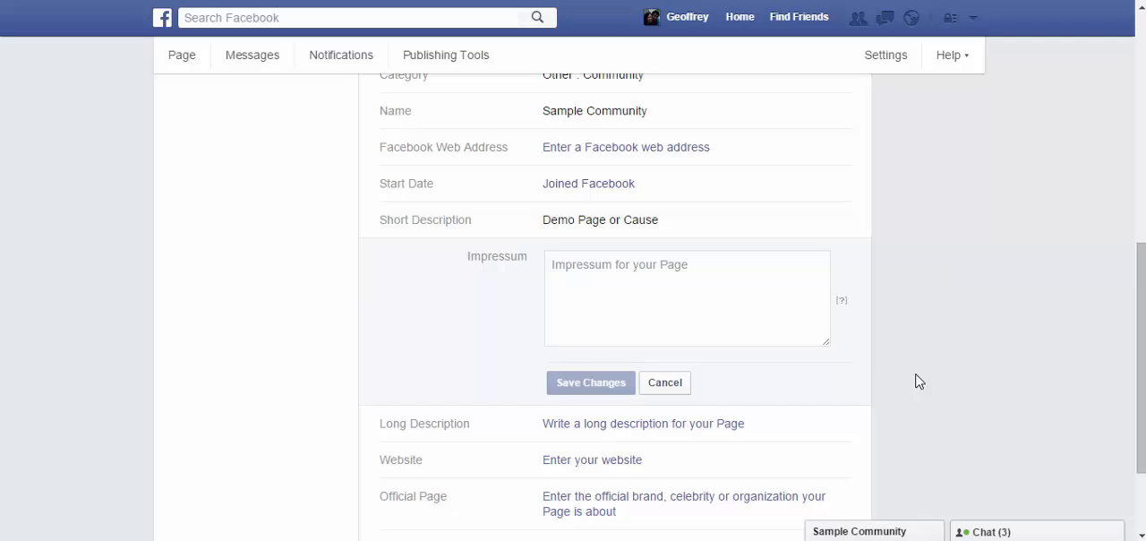
Step: Open the Impressum field for editing and examine the remaining Page Info fields without entering anything
left_click(799, 305)
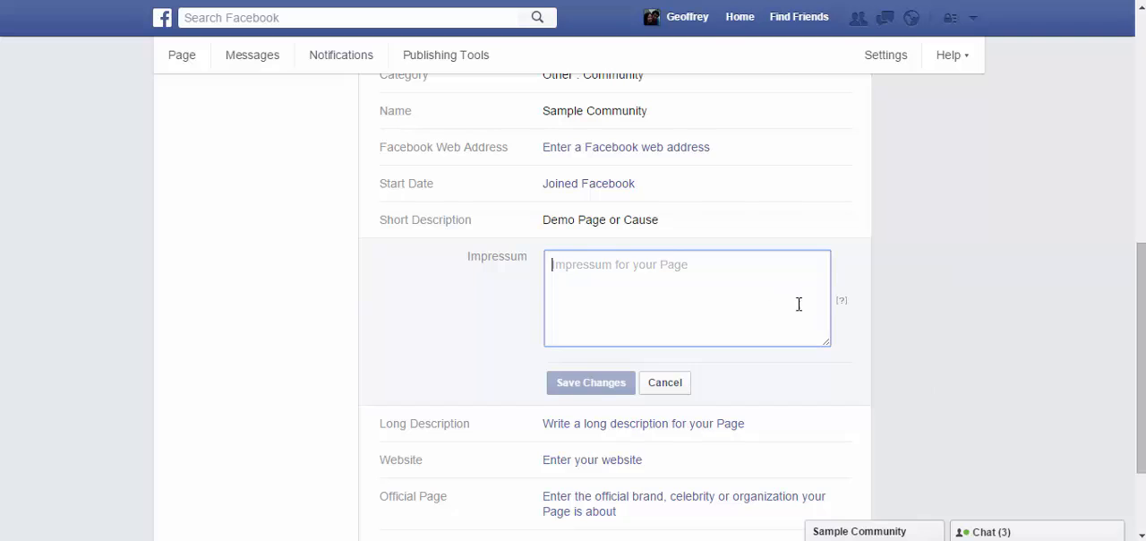
scroll(1016, 290, "down", 2)
scroll(750, 118, "up", 2)
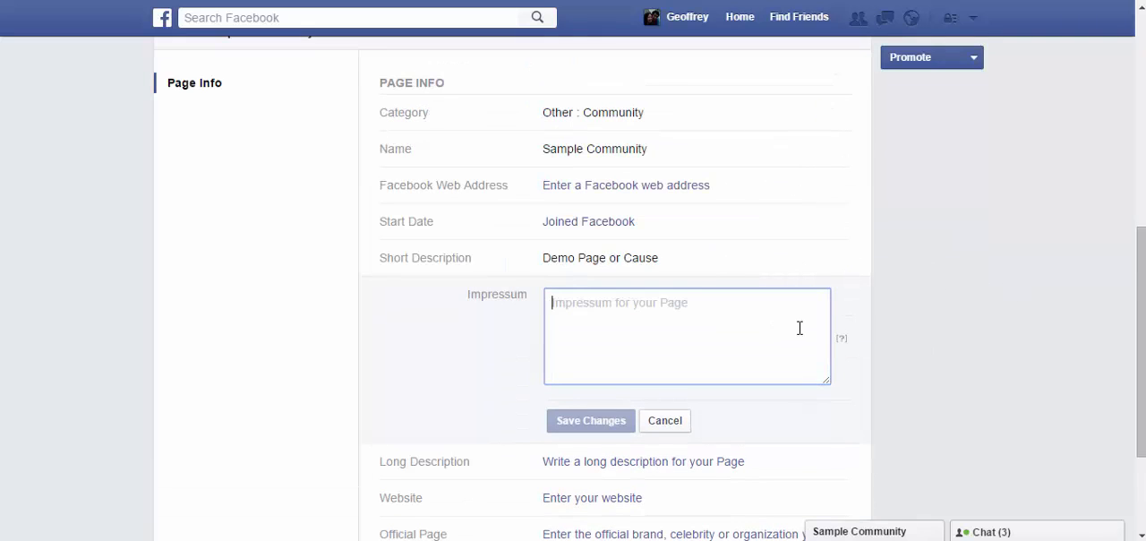
scroll(762, 269, "down", 2)
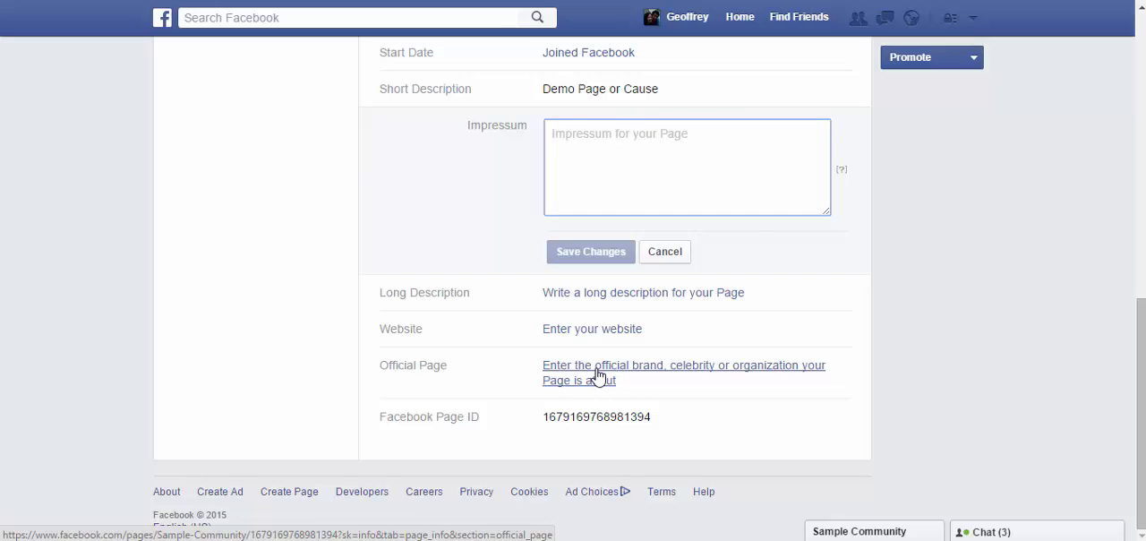
scroll(647, 349, "up", 7)
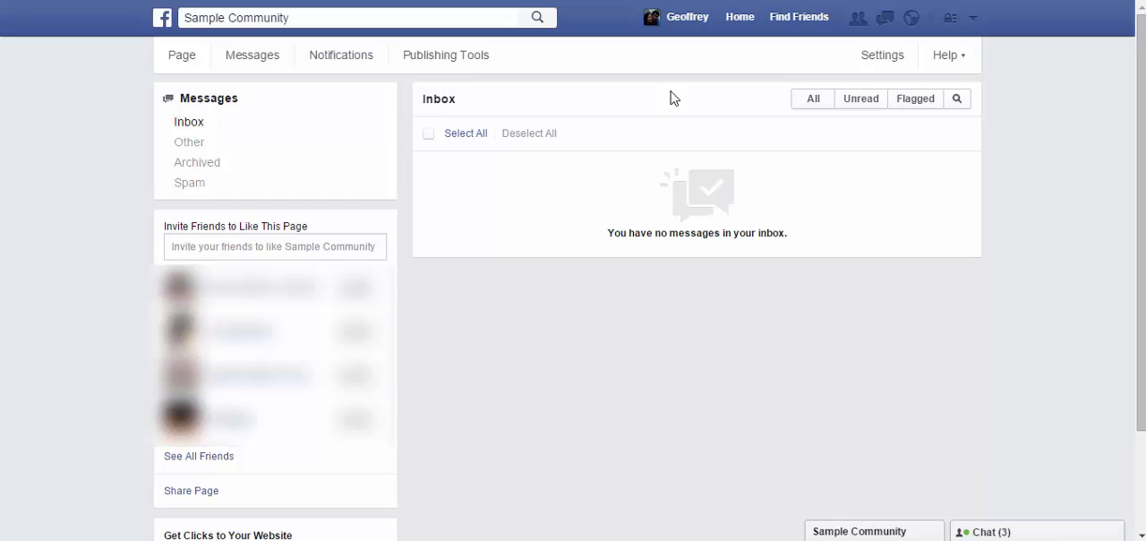
Step: Look over the page's notifications activity and open its Publishing Tools
left_click(350, 59)
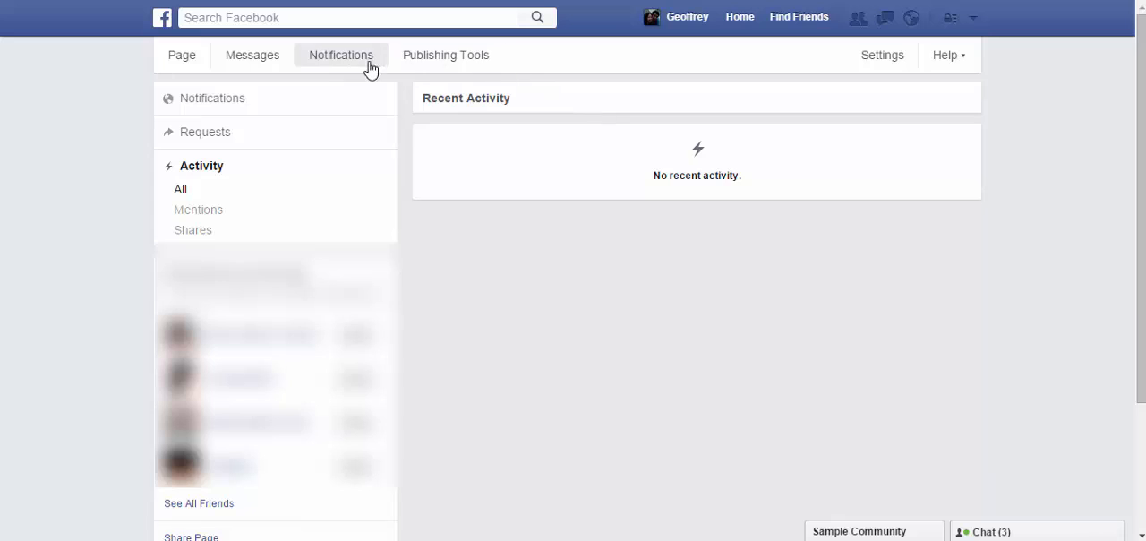
left_click(407, 57)
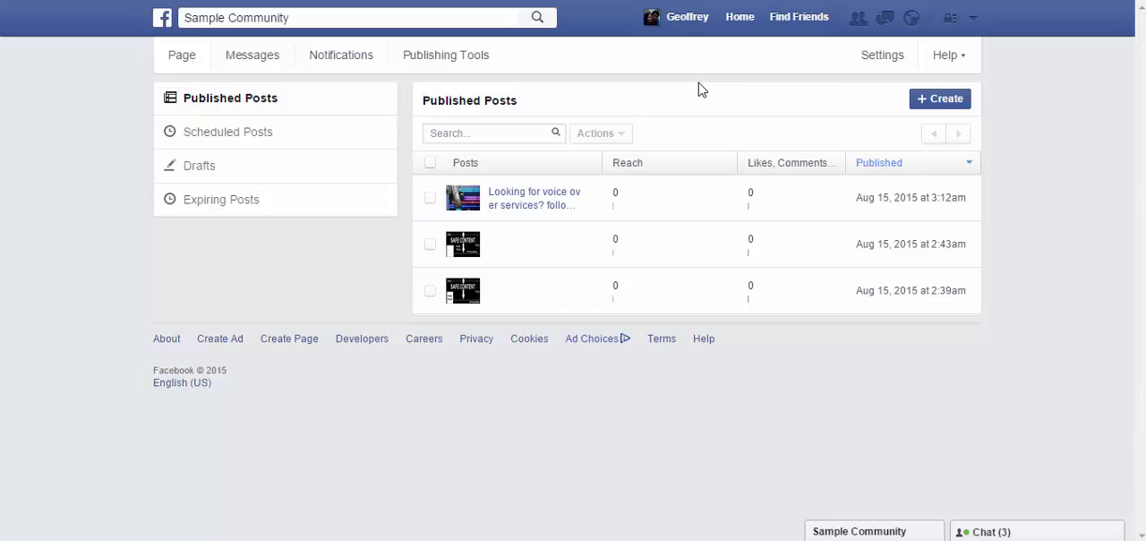
Step: Start a new page post and view its alternative publishing options
left_click(942, 99)
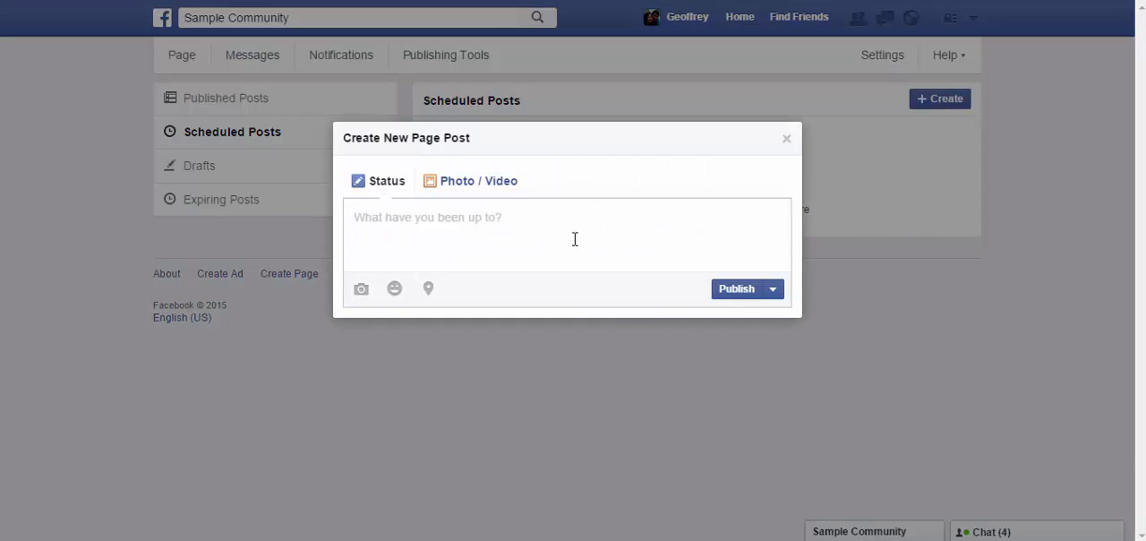
left_click(772, 294)
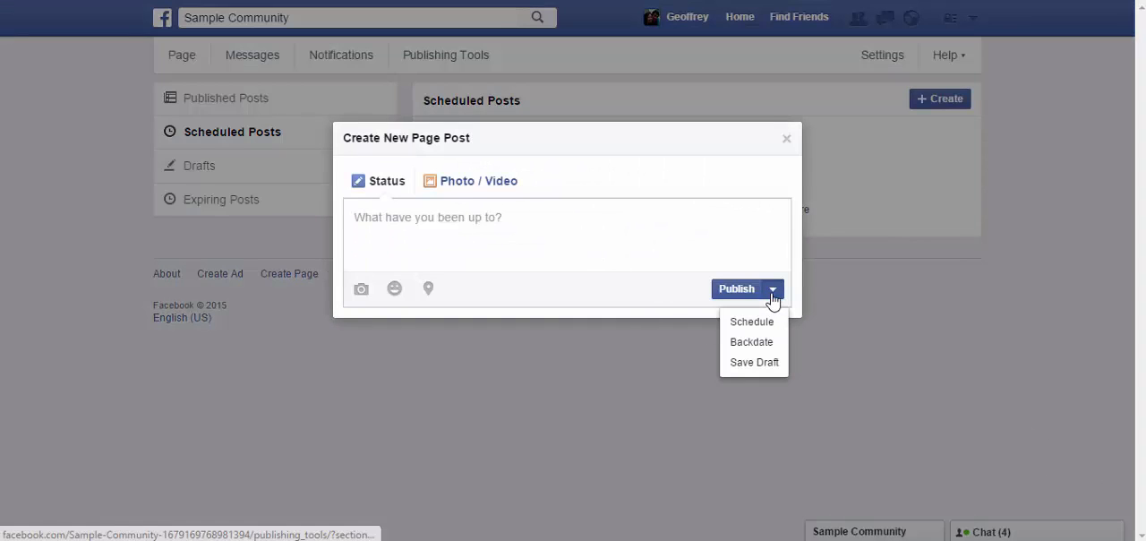
left_click(525, 240)
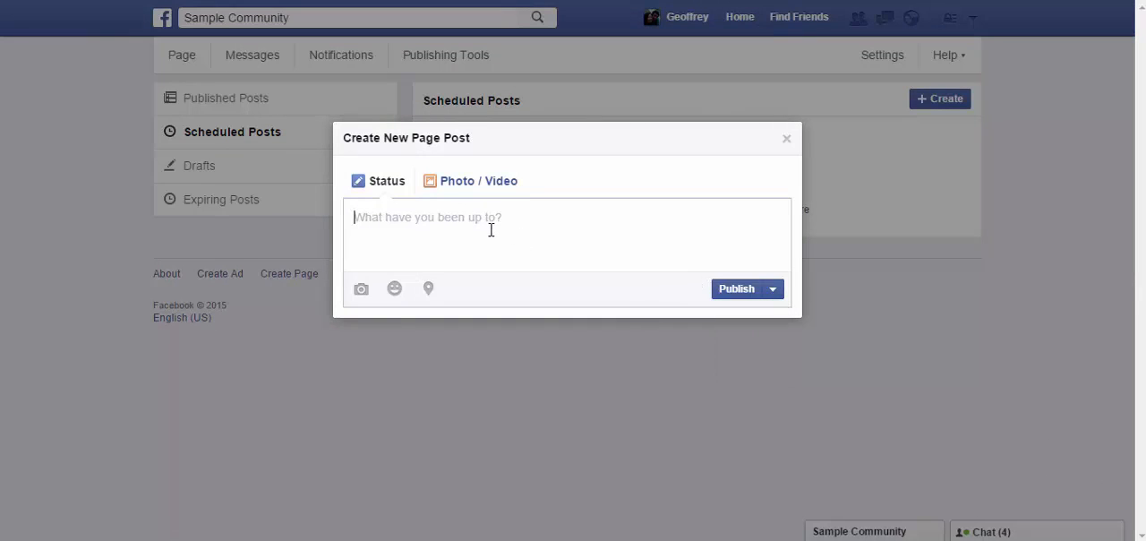
Step: Turn the new post into a photo post, upload the microphone image and caption it "Need a voice over?"
left_click(465, 181)
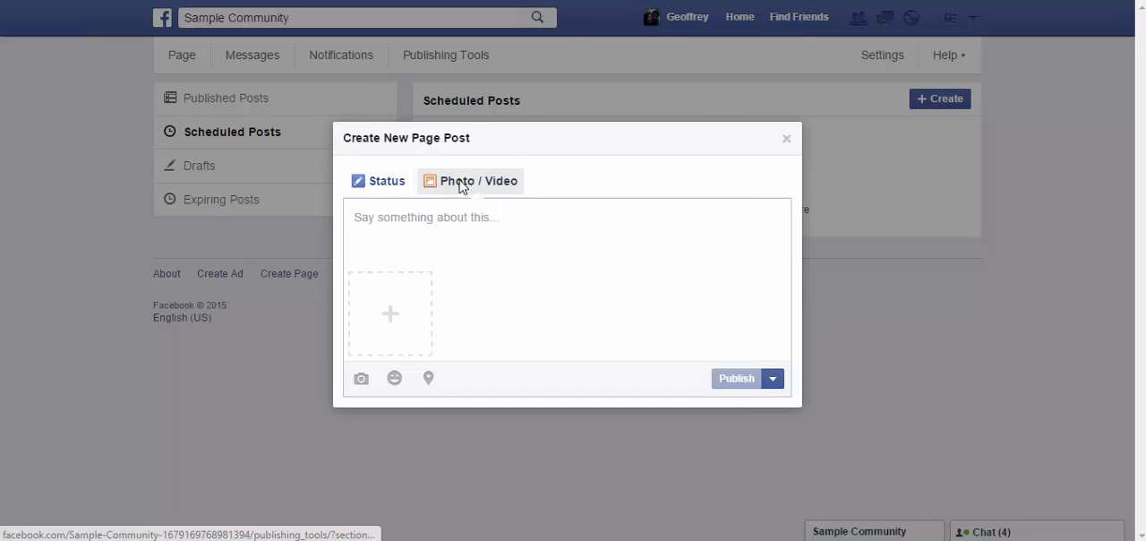
left_click(402, 323)
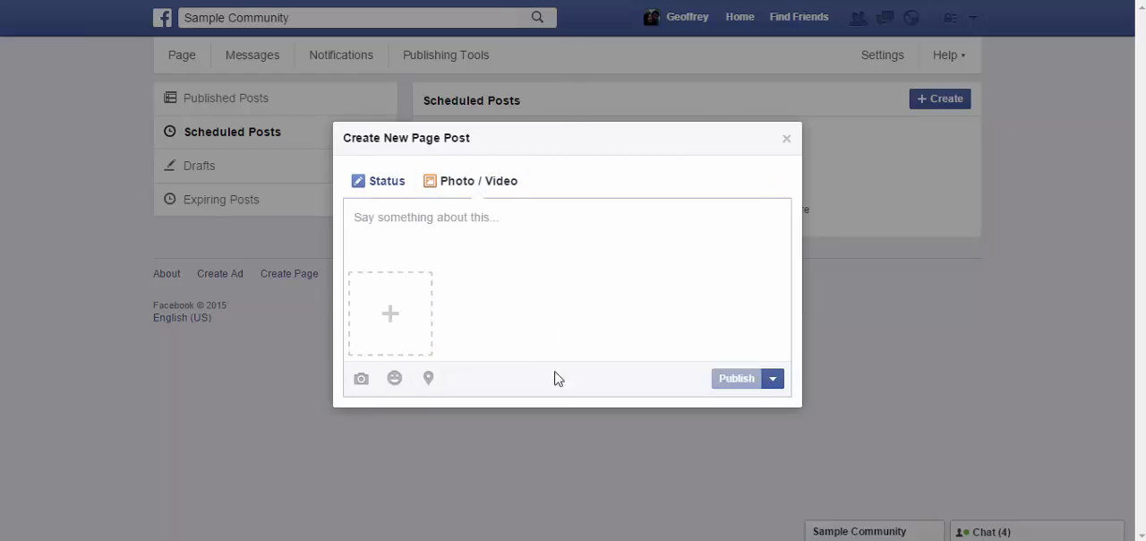
left_click_drag(557, 81, 559, 206)
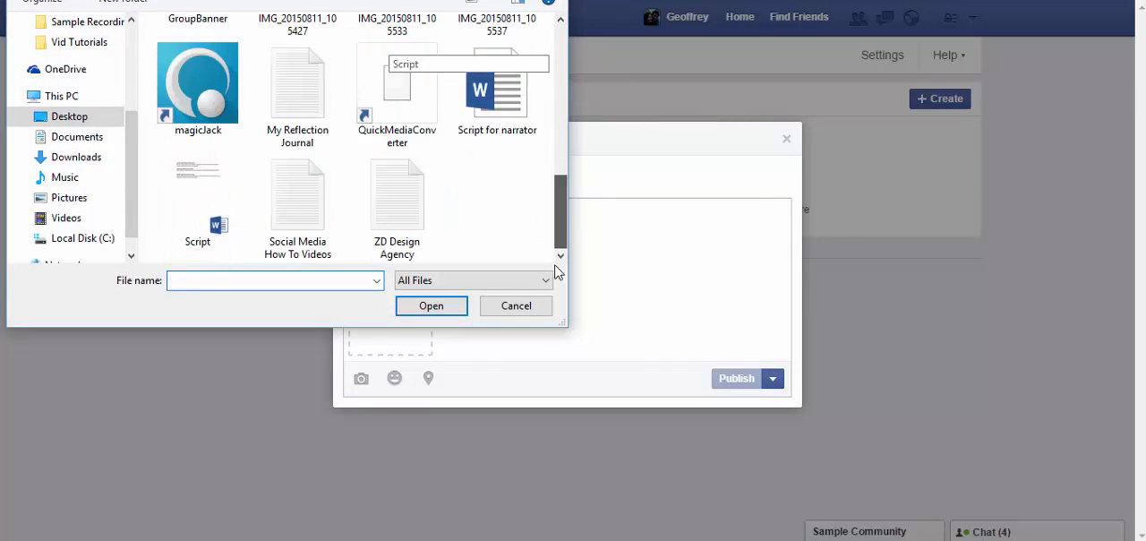
scroll(268, 162, "up", 3)
double_click(196, 173)
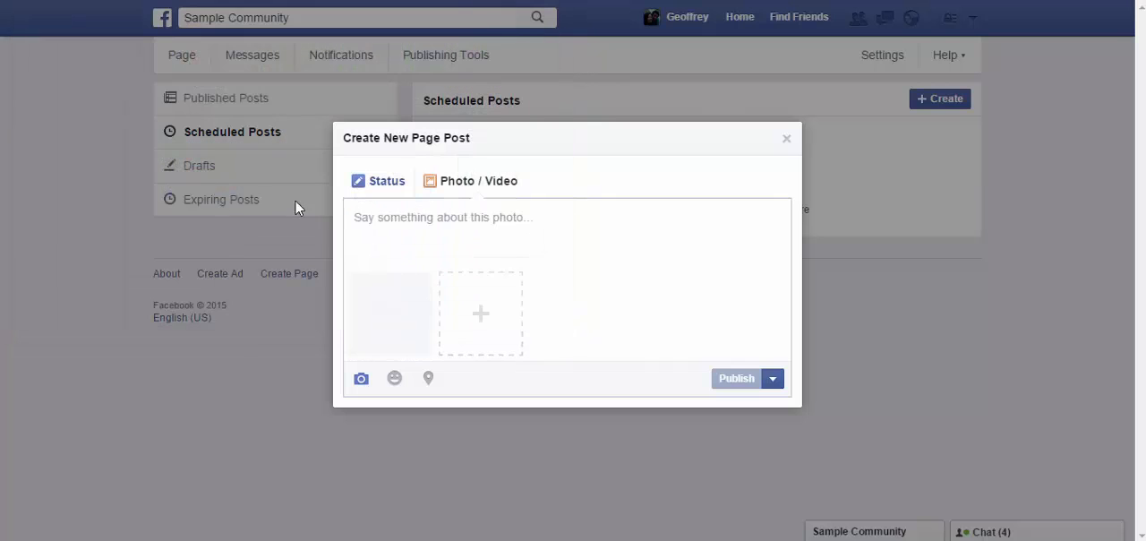
left_click(563, 227)
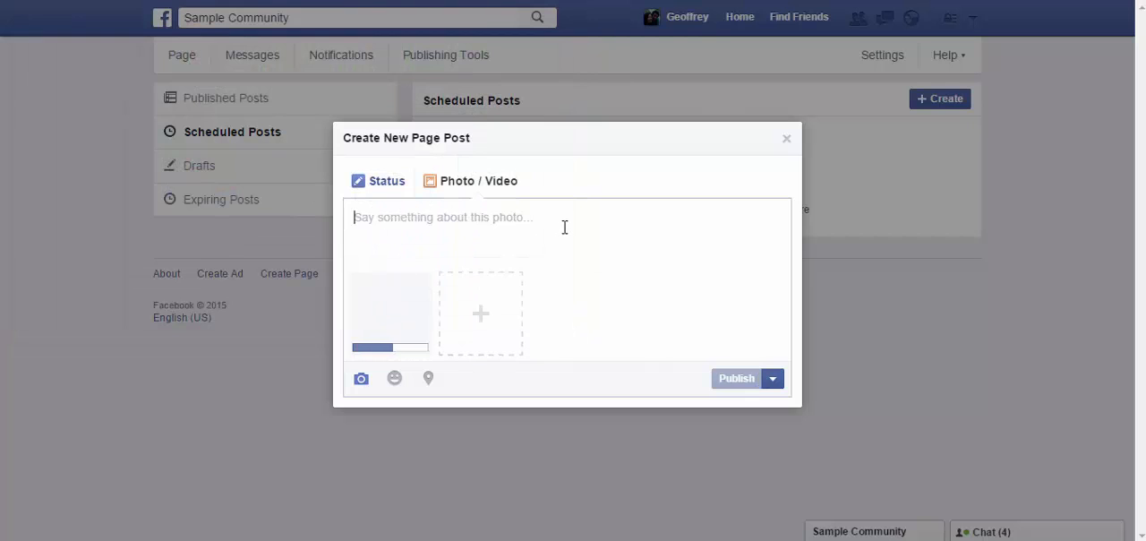
type("n")
key("BackSpace")
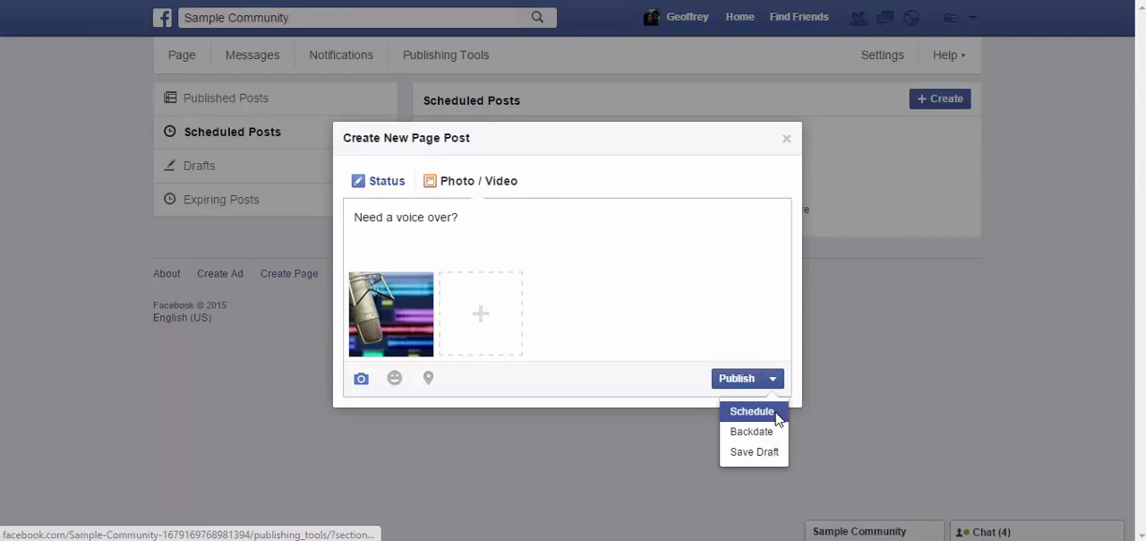
Step: Review the date and time options for scheduling the post and close them without scheduling
left_click(774, 413)
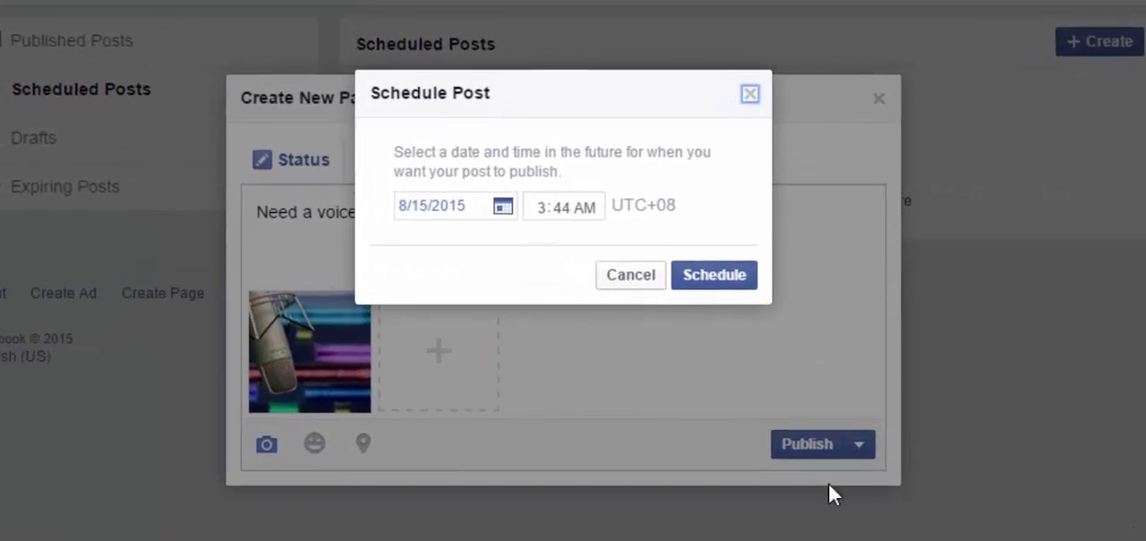
left_click_drag(448, 140, 525, 162)
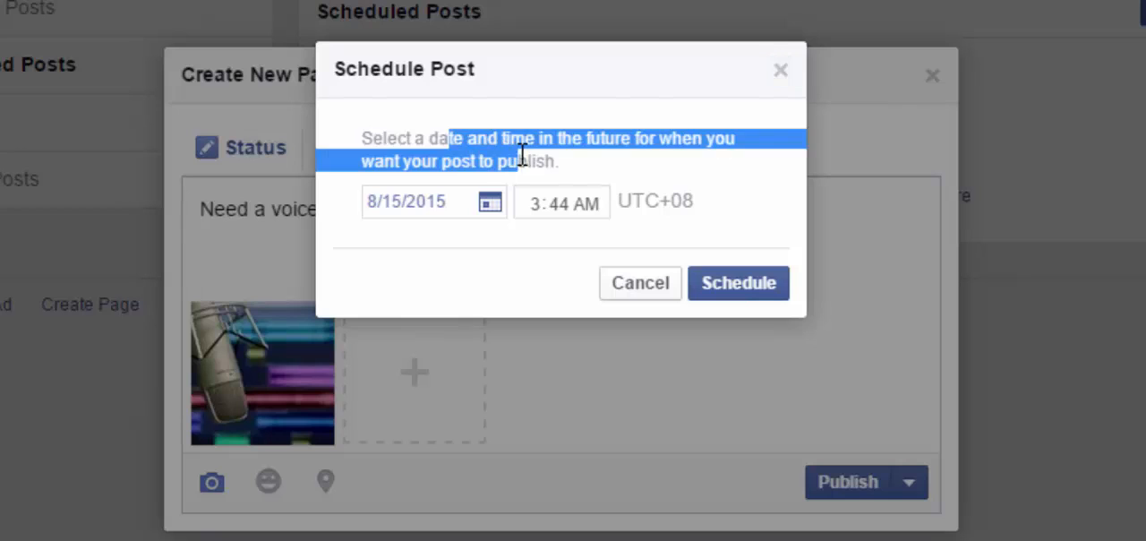
left_click(591, 157)
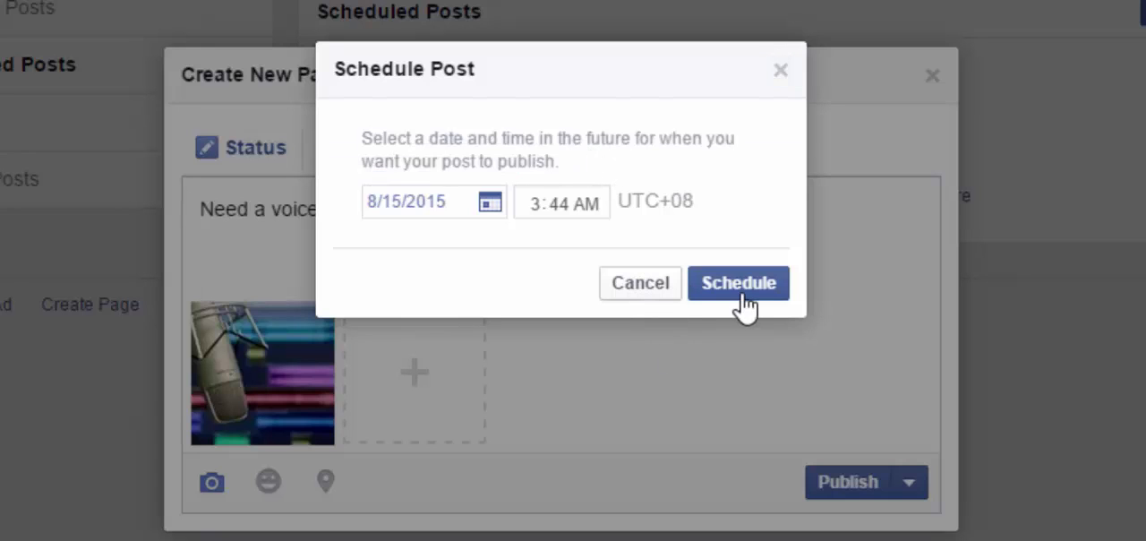
left_click(780, 70)
Step: Open the Backdate Post options, read through their explanation and leave them without backdating the post
left_click(909, 483)
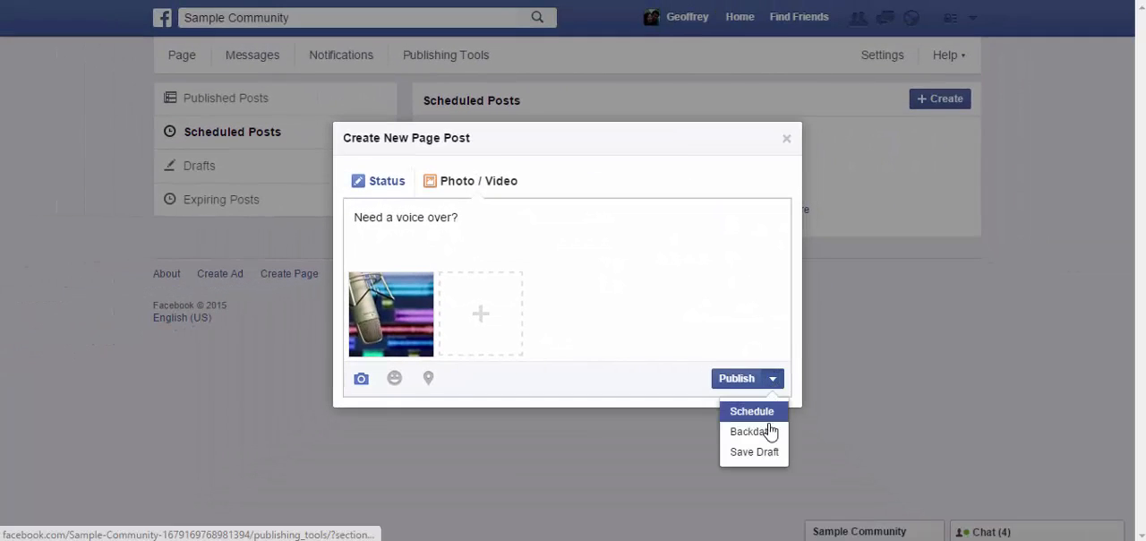
left_click(761, 432)
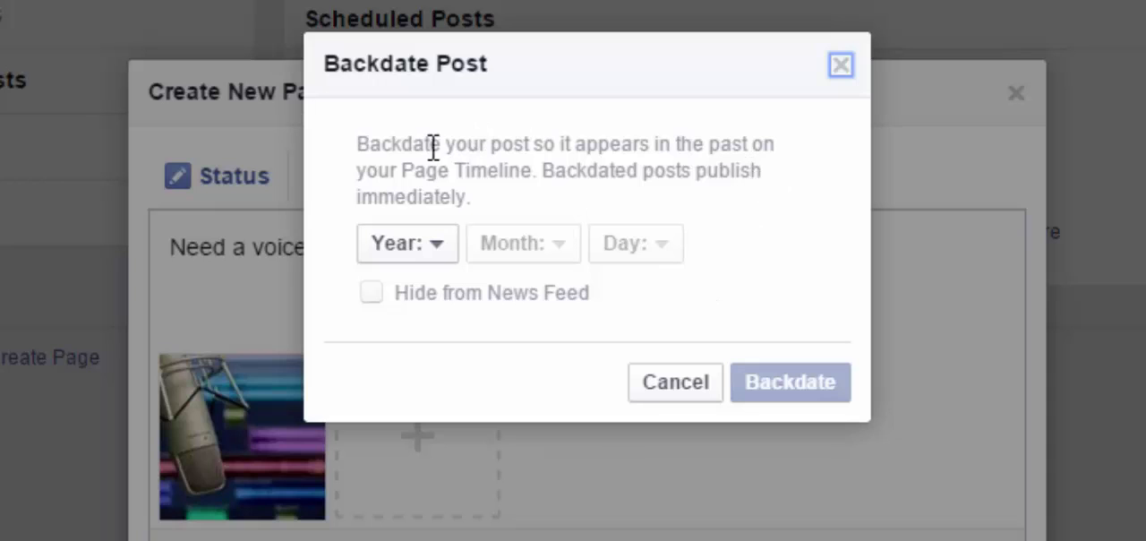
left_click_drag(426, 145, 611, 147)
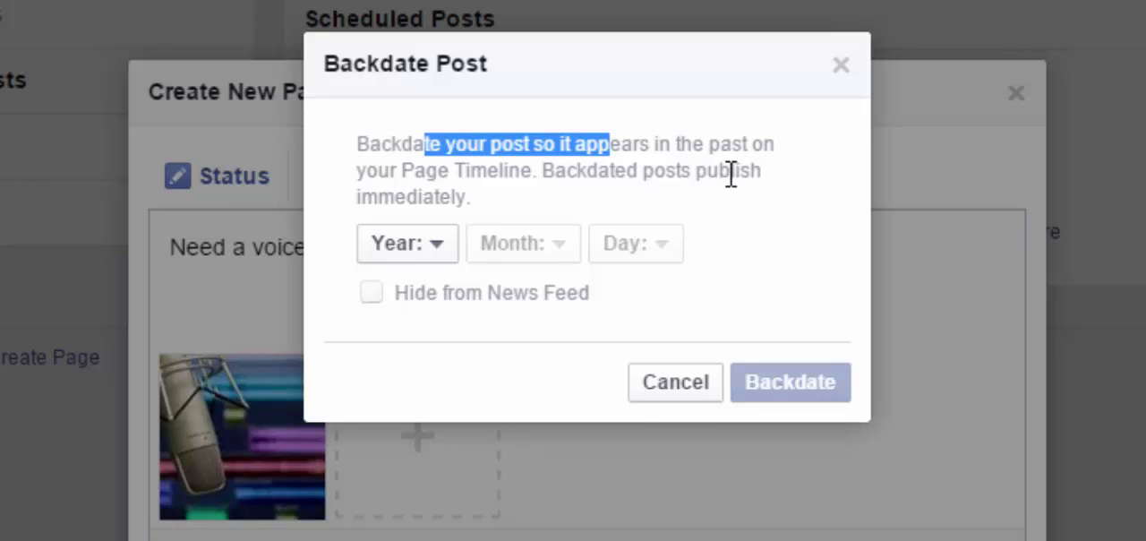
left_click_drag(735, 173, 740, 173)
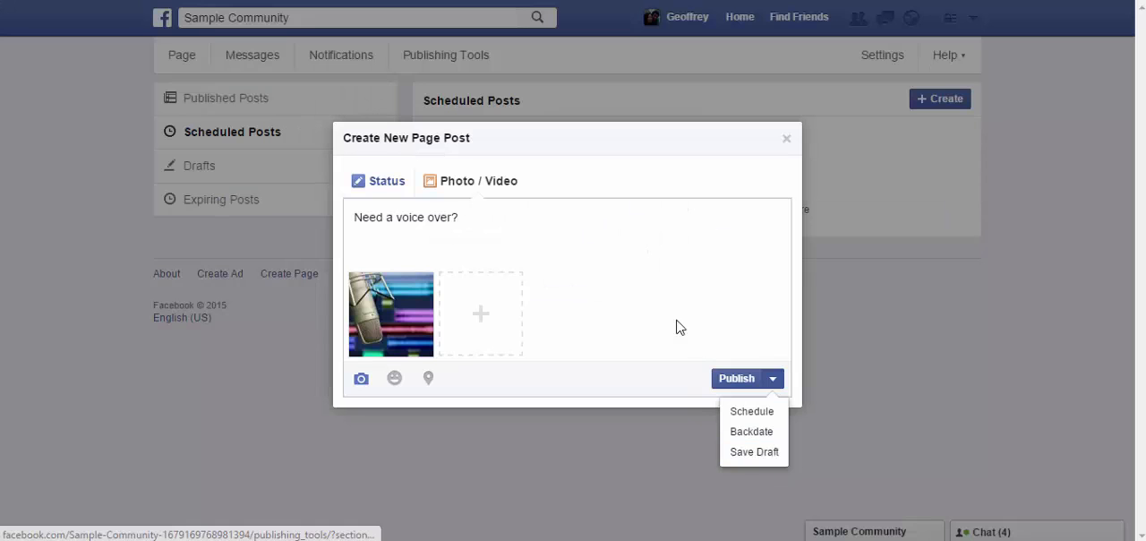
left_click(806, 415)
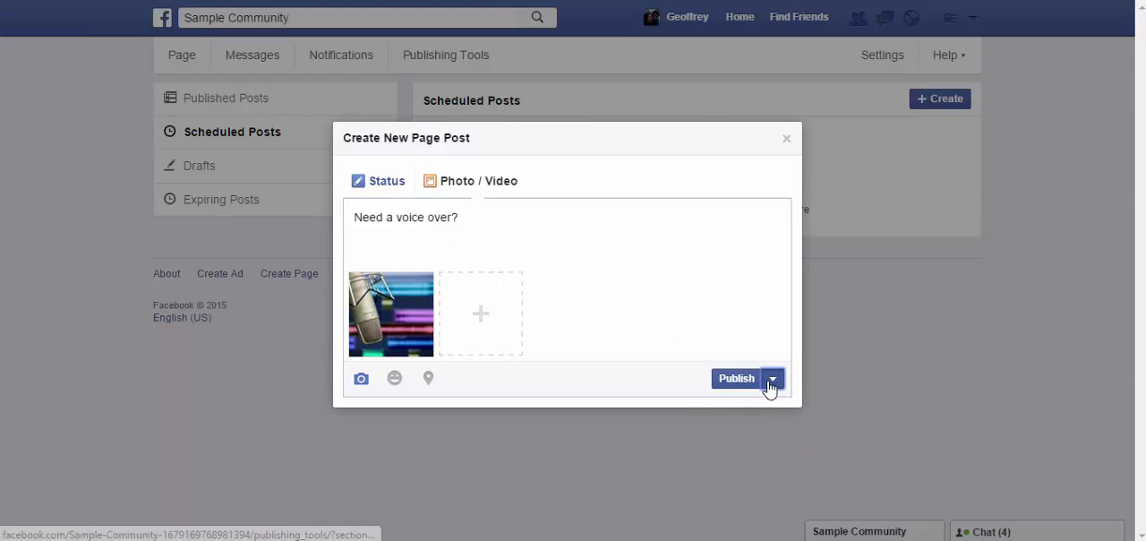
Step: Discard the new post without publishing it, and look over the Drafts and Expiring Posts sections
left_click(772, 380)
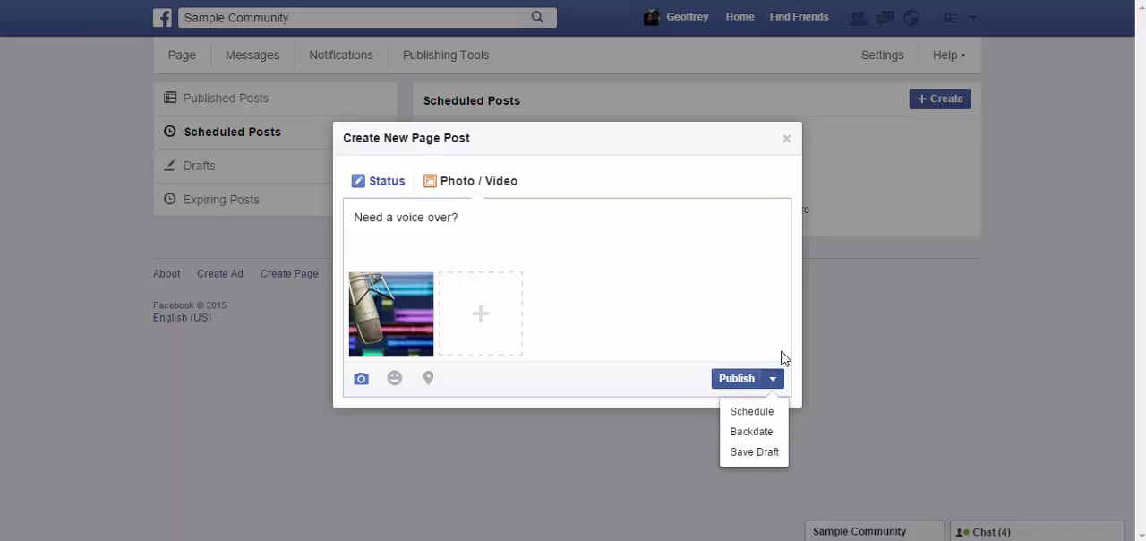
left_click(733, 294)
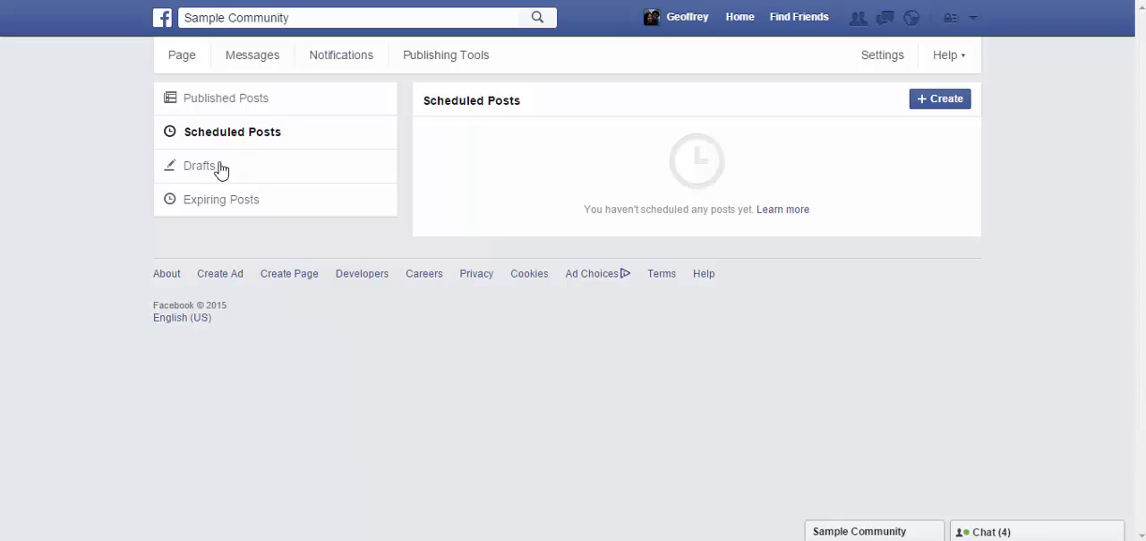
left_click(202, 177)
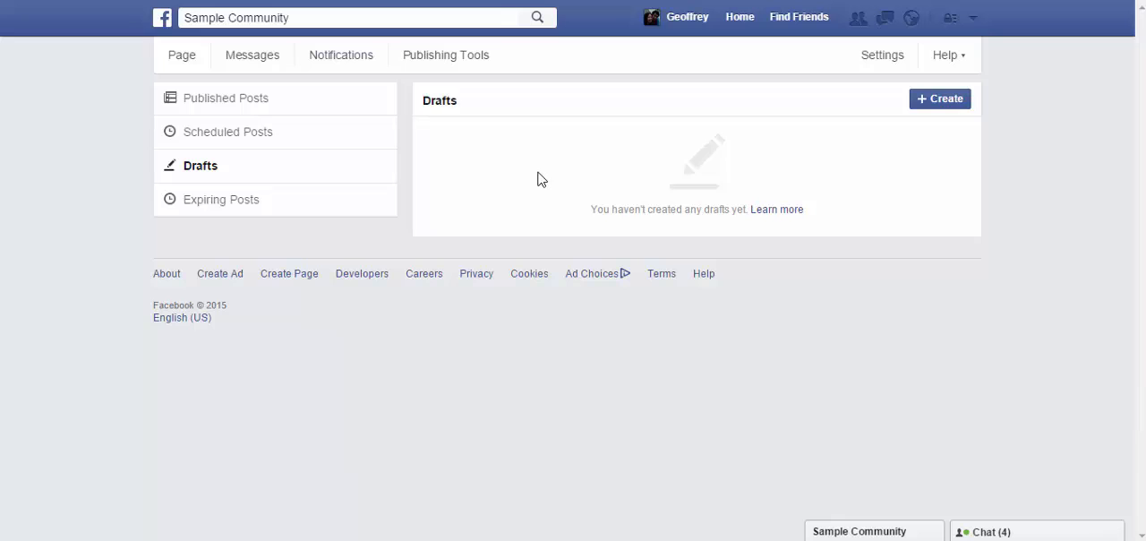
left_click(178, 199)
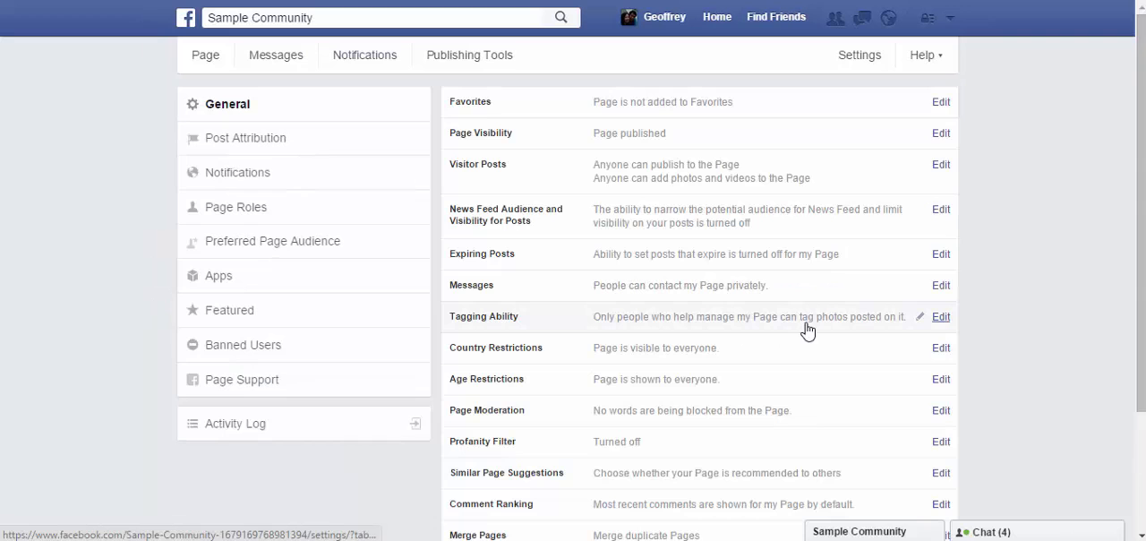
Step: Examine the page's General settings, from Favorites and Page Visibility through Profanity Filter to Merge Pages
scroll(815, 328, "down", 2)
scroll(829, 323, "up", 2)
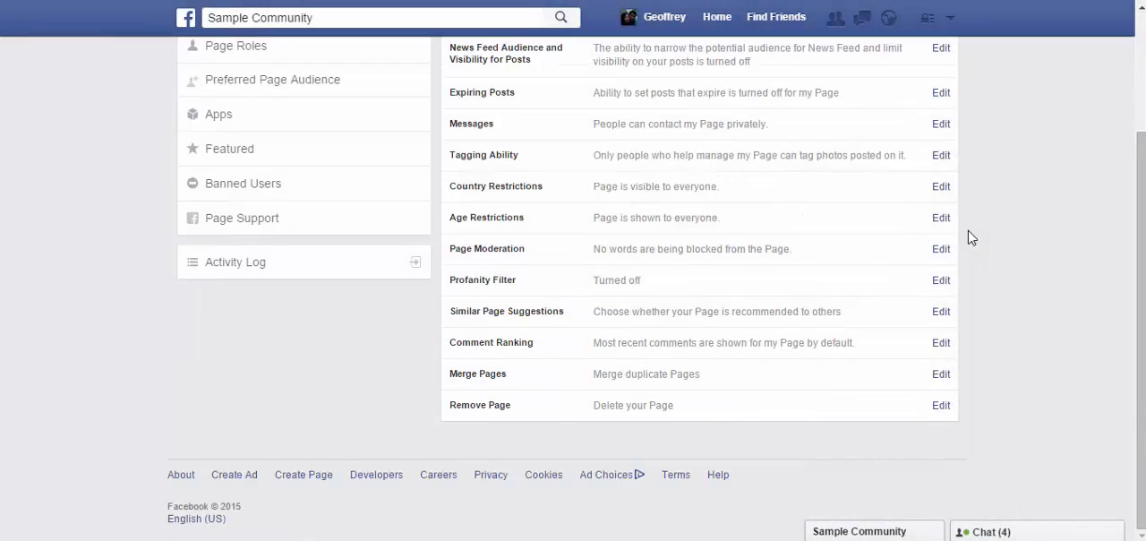
scroll(972, 237, "up", 2)
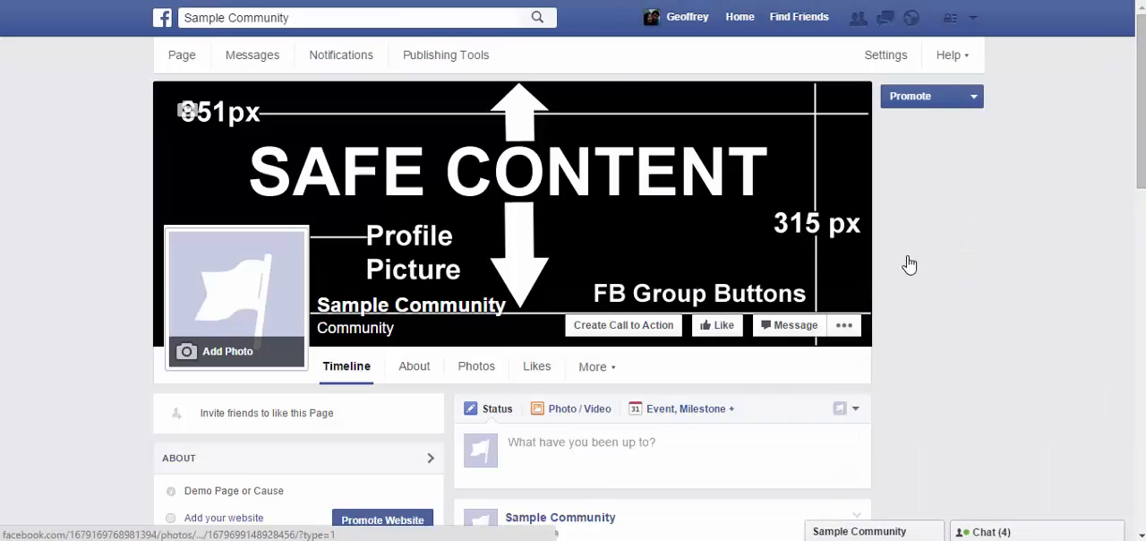
scroll(905, 258, "down", 5)
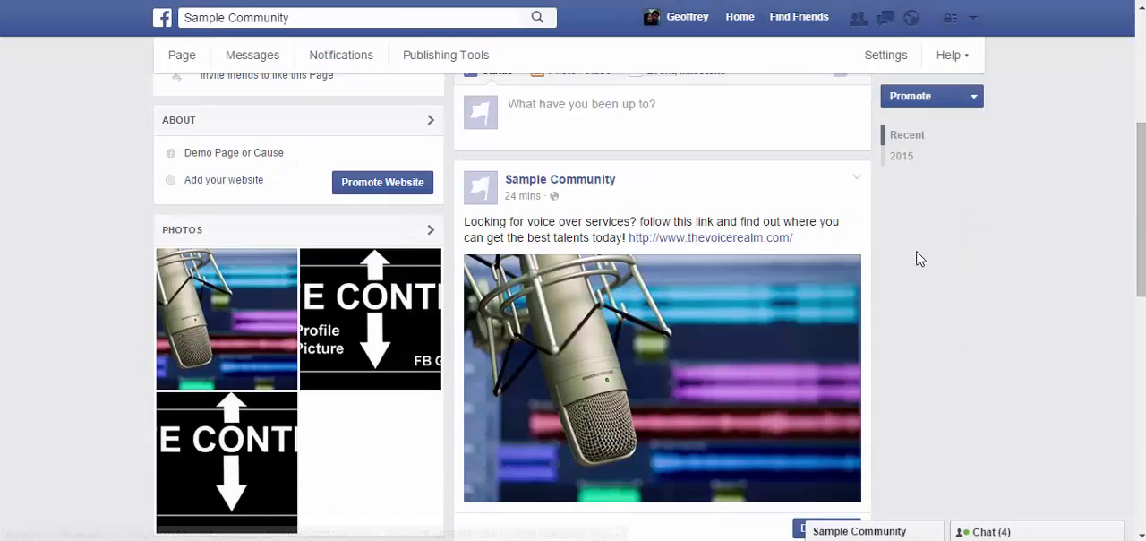